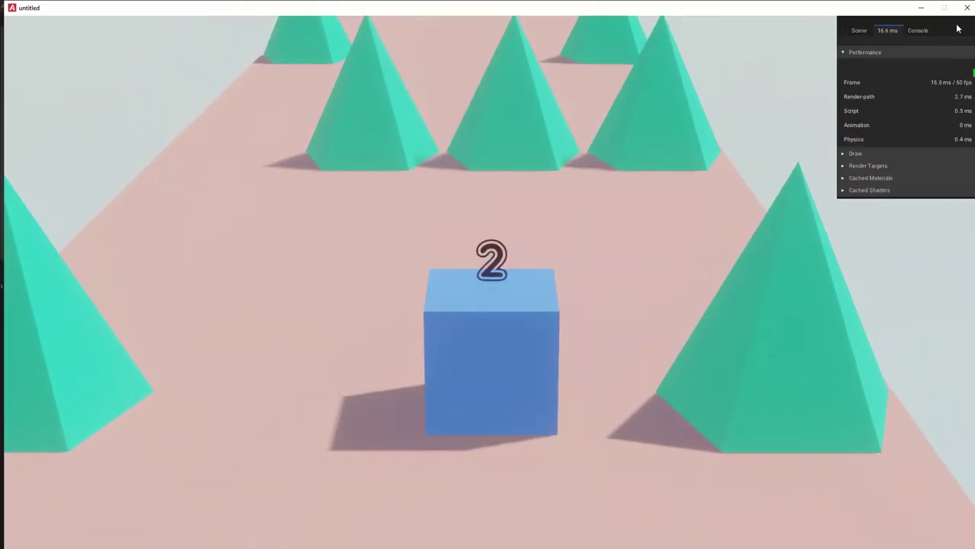
key(a)
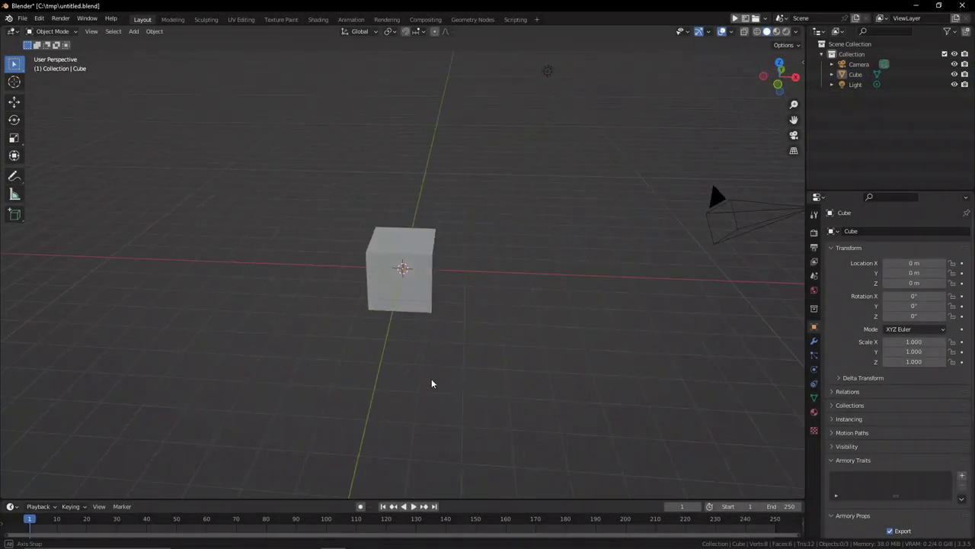
Step: Add a plane mesh at the origin and move it down 1 m along Z
key(shift+a)
mouse_move(375, 308)
click(414, 54)
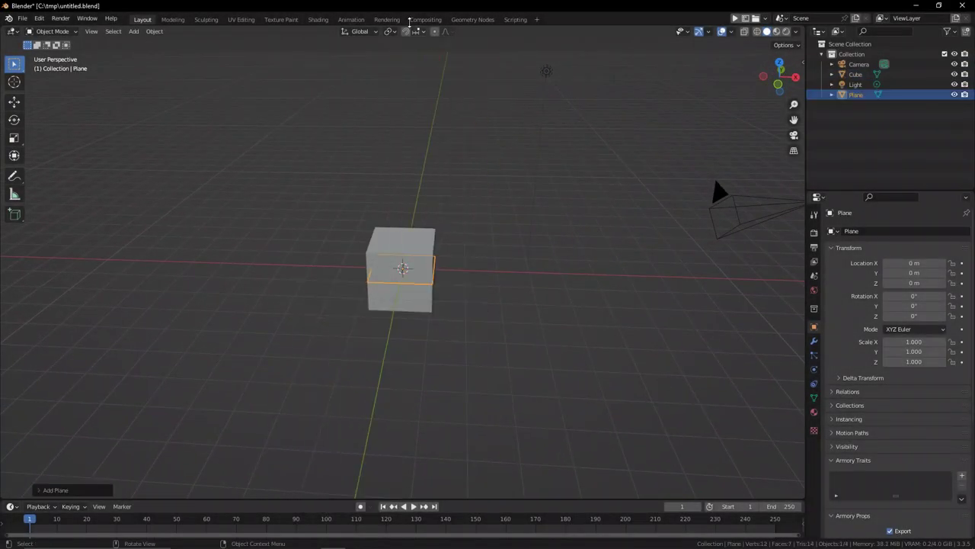
text(gz-1)
key(Return)
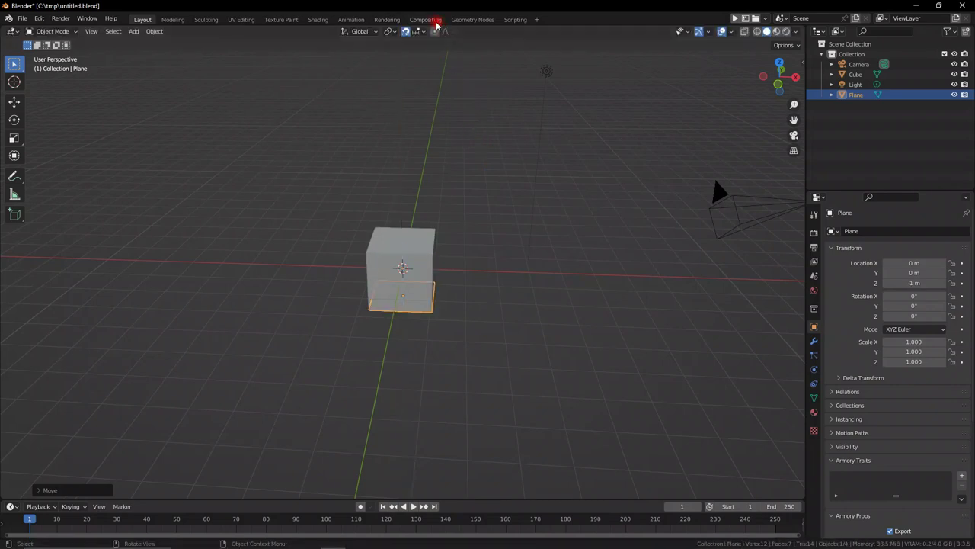
Step: Scale the plane by 4 and again by 2, and lower it slightly to about -1.015 m in Z
text(s4)
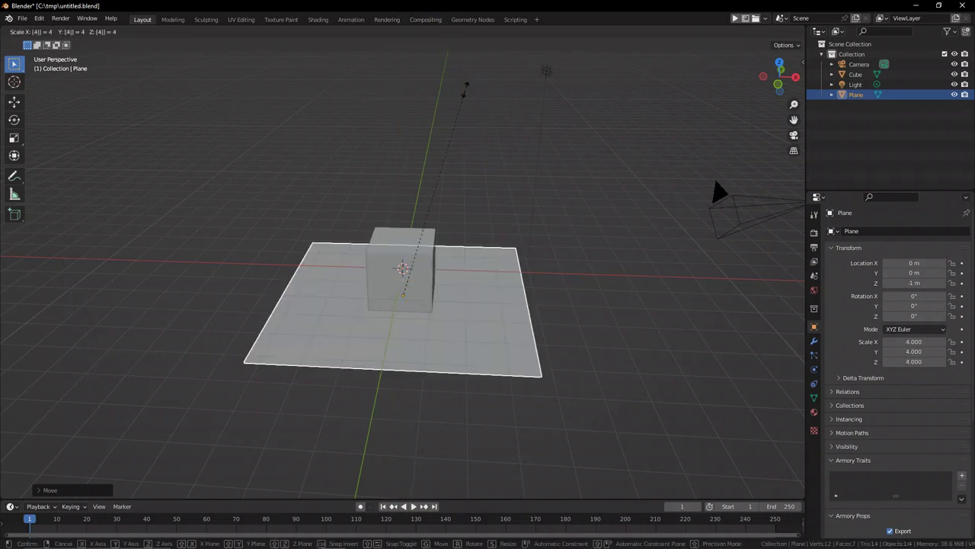
key(Return)
middle_drag(452, 300, 511, 291)
text(s)
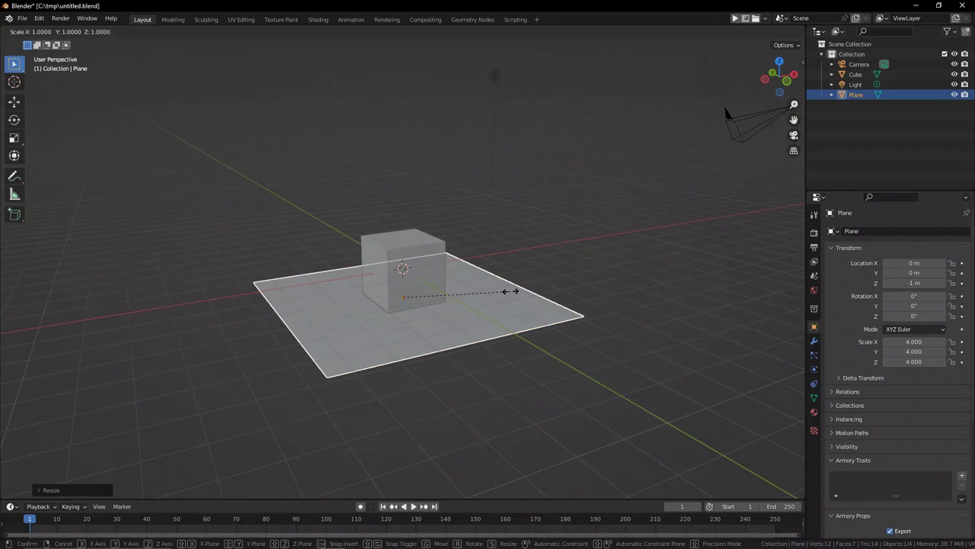
text(2)
key(Return)
middle_drag(499, 303, 629, 336)
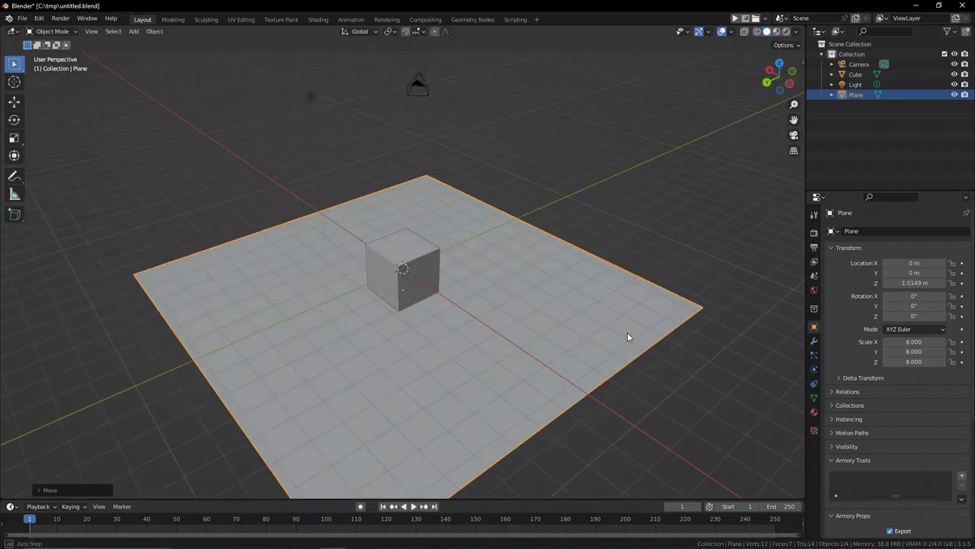
Step: Stretch the plane into a long track by moving one of its end edges far along the Y axis
scroll(602, 332, down, 8)
middle_drag(567, 326, 506, 314)
key(Tab)
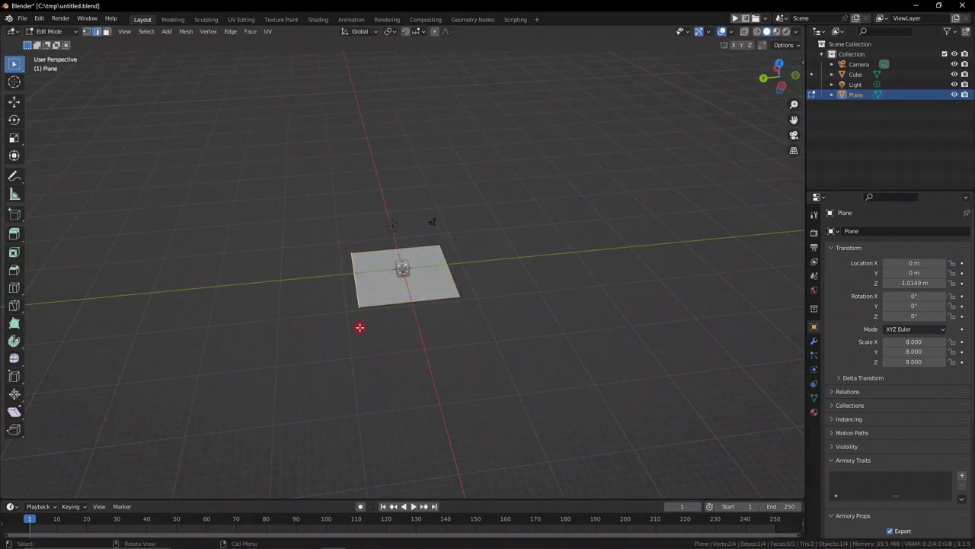
scroll(360, 328, down, 4)
middle_drag(360, 328, 459, 334)
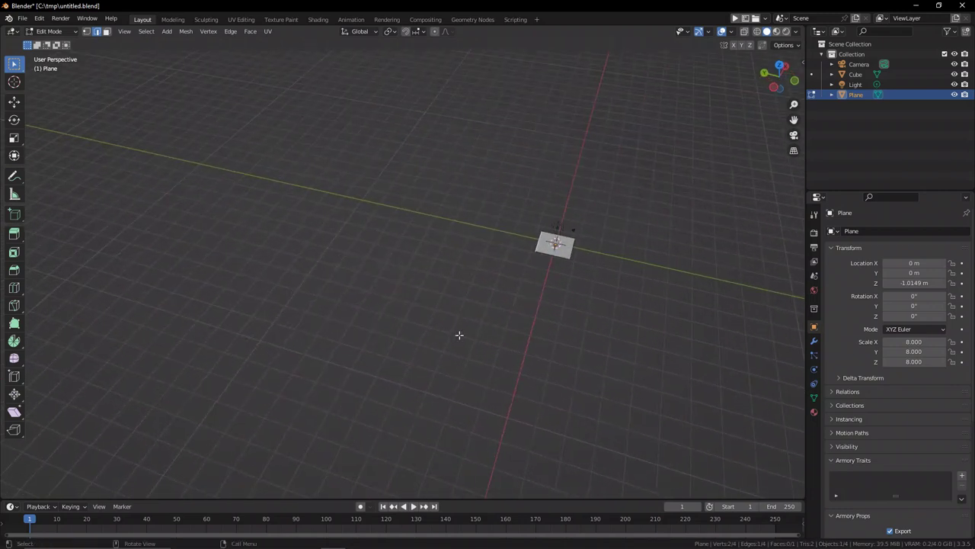
key(g)
key(y)
click(186, 270)
key(Tab)
Step: Extrude the track's face downward to turn it into a thick slab
middle_drag(263, 364, 431, 272)
key(Tab)
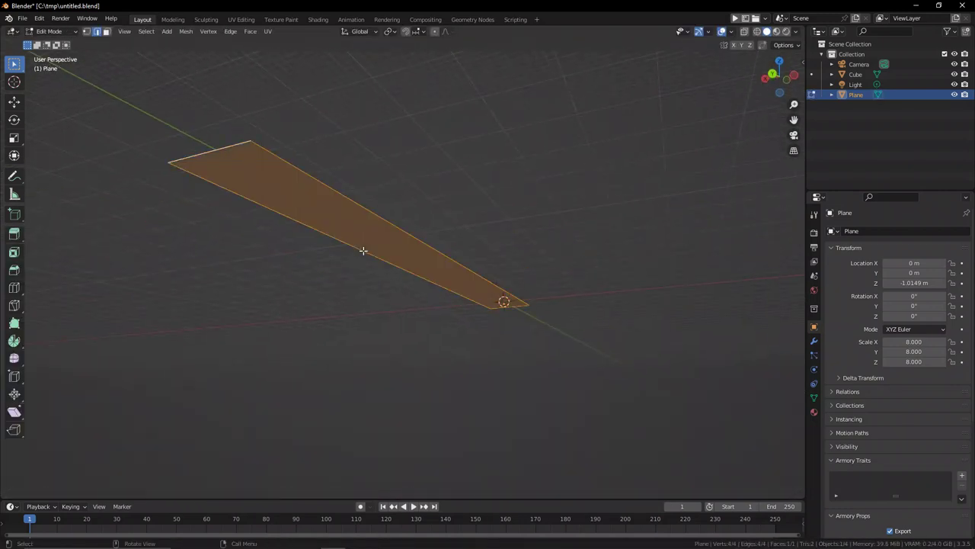
key(e)
click(364, 256)
key(Tab)
middle_drag(364, 257, 546, 324)
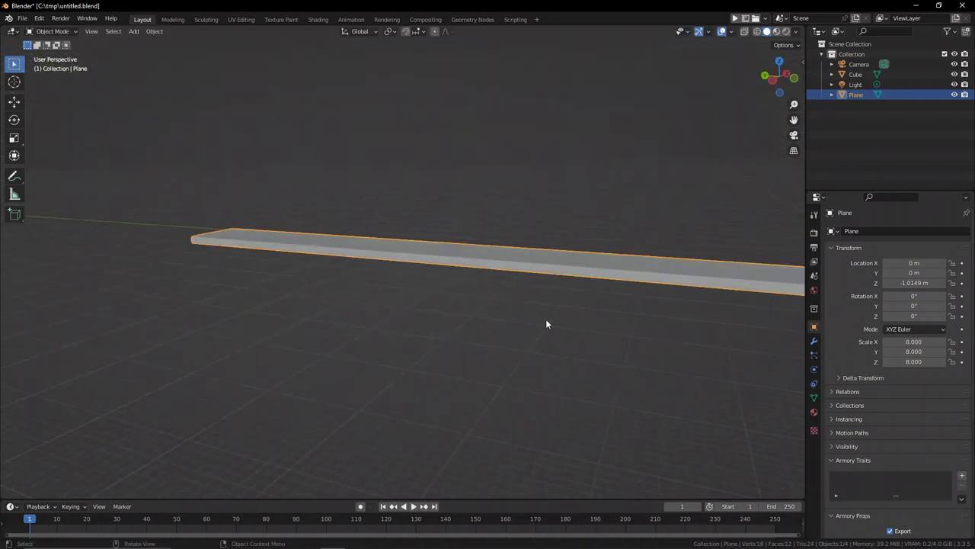
Step: Set the viewport's solid shading color to Random
click(797, 31)
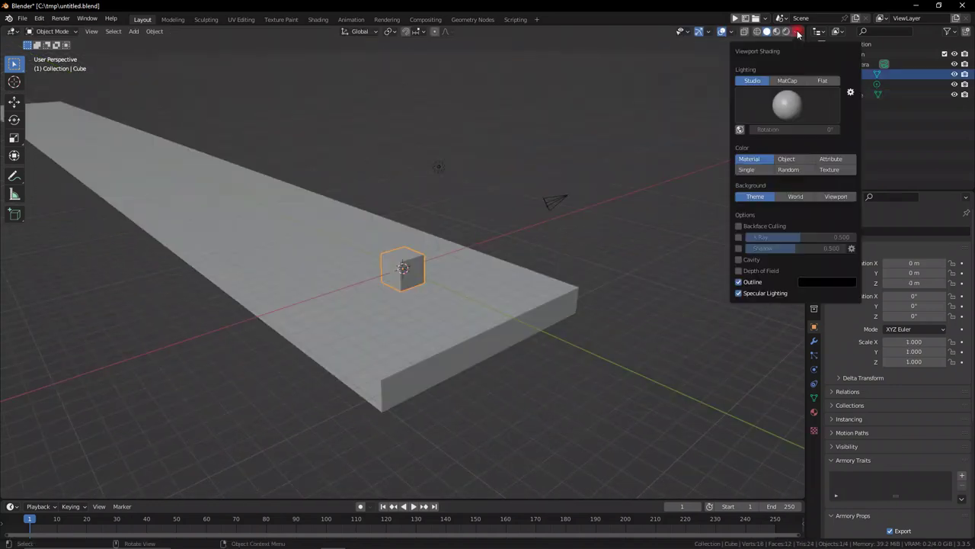
click(779, 174)
click(792, 102)
scroll(631, 176, up, 3)
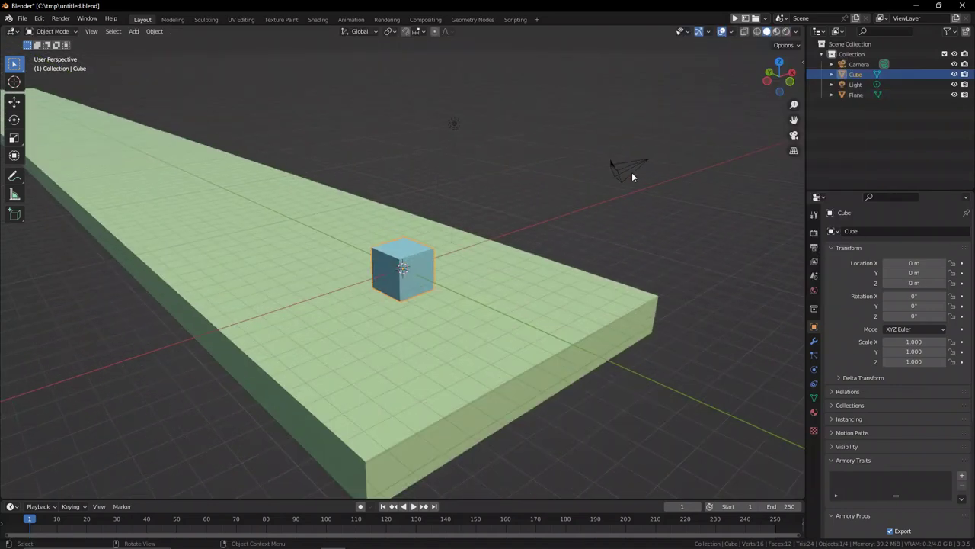
Step: Clear the camera's location and rotation and move it back along Y to about -9.56 m
click(632, 172)
key(alt+g)
key(alt+r)
key(g)
key(y)
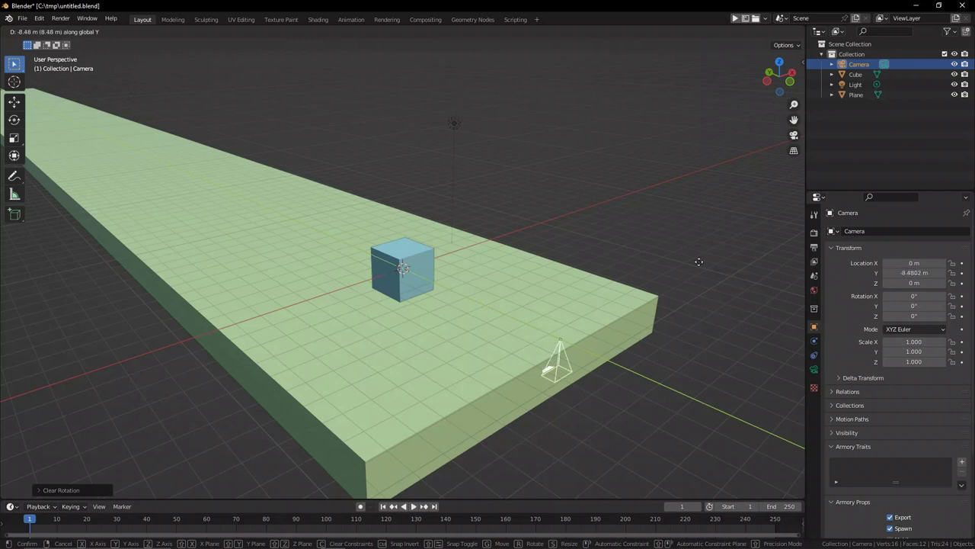
click(717, 278)
Step: Rotate the camera about the X axis to 71° so it faces the cube
key(r)
key(x)
click(635, 394)
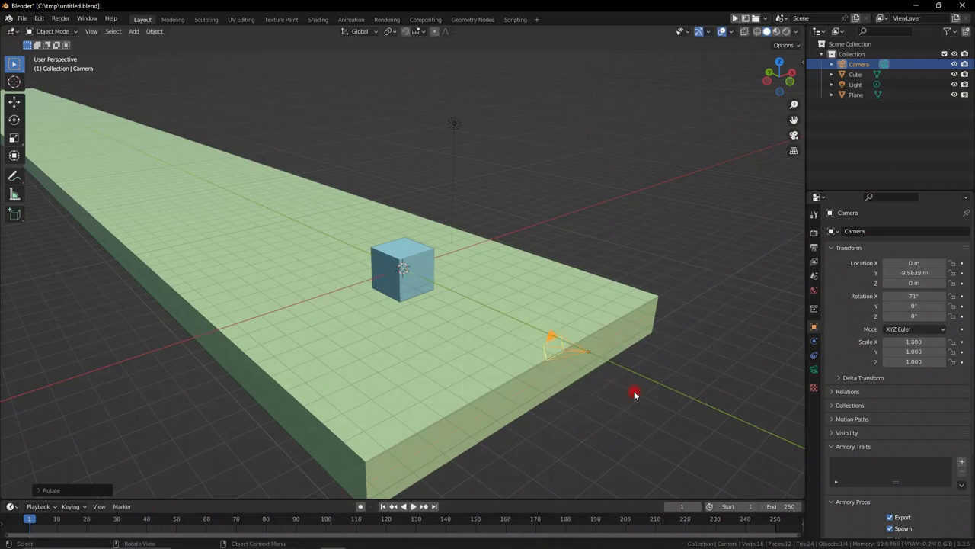
Step: Looking through the camera, raise it to about 3.22 m in Z and pull it back along its local Z axis
key(KP_0)
key(g)
key(z)
click(532, 412)
key(g)
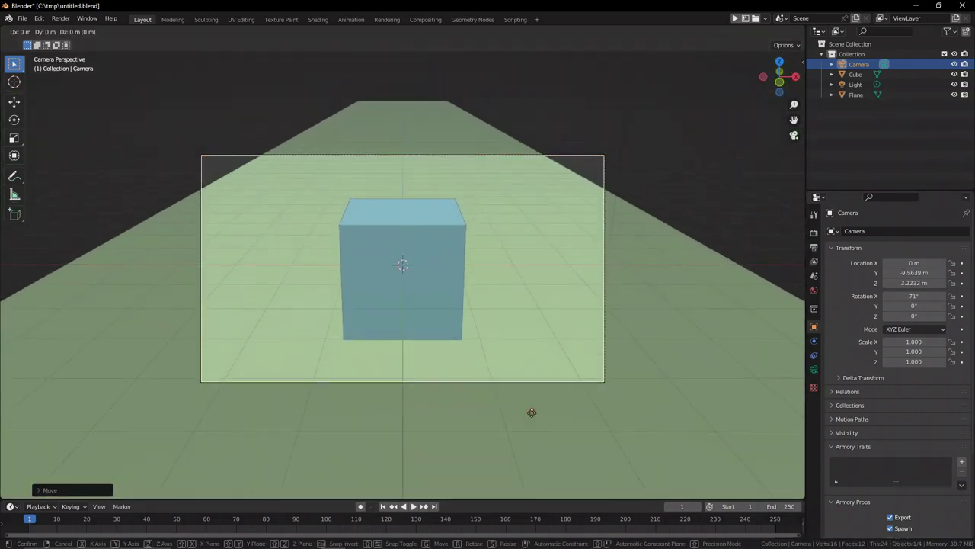
key(z)
key(z)
click(536, 130)
Step: Move the cube along Y to about -3.7 m, closer to the camera
click(420, 263)
key(g)
key(y)
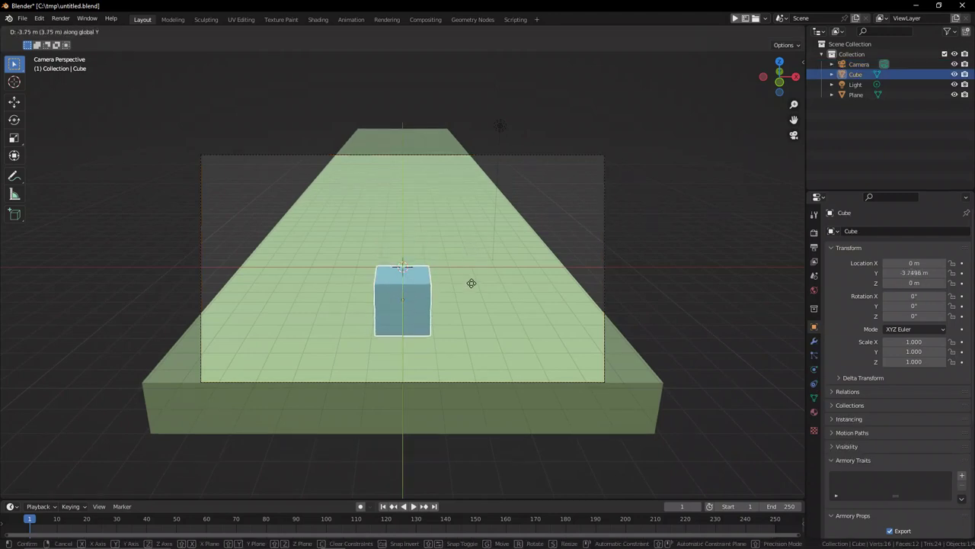
click(466, 278)
scroll(427, 298, up, 1)
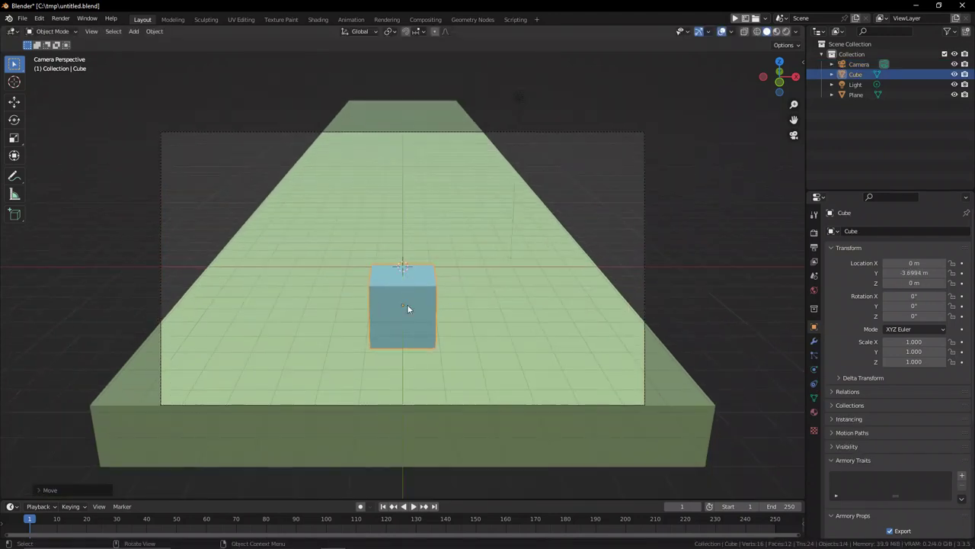
Step: Give the slab a new material with a light red base color and a specular of about 0.23
scroll(348, 298, down, 1)
middle_drag(348, 298, 526, 277)
click(573, 277)
scroll(710, 274, down, 4)
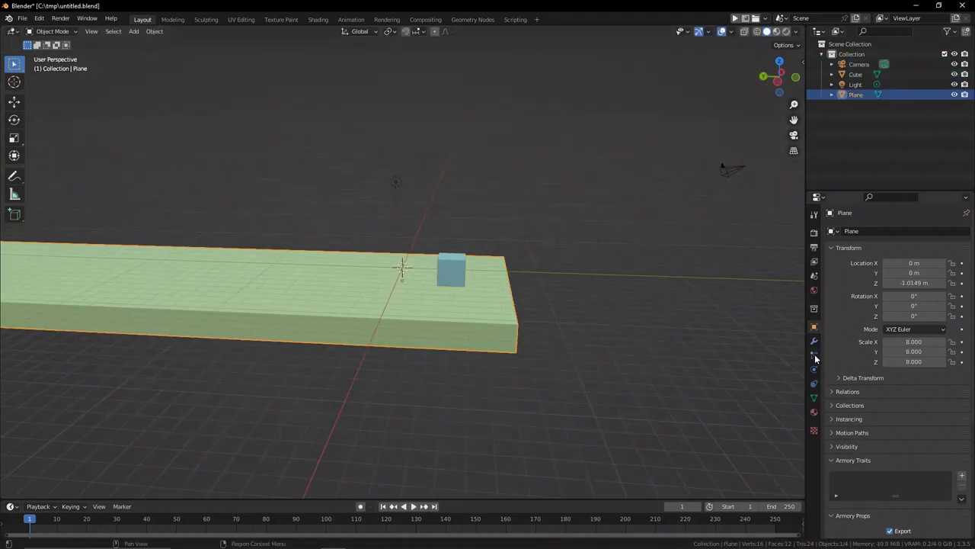
click(814, 412)
click(901, 328)
click(915, 383)
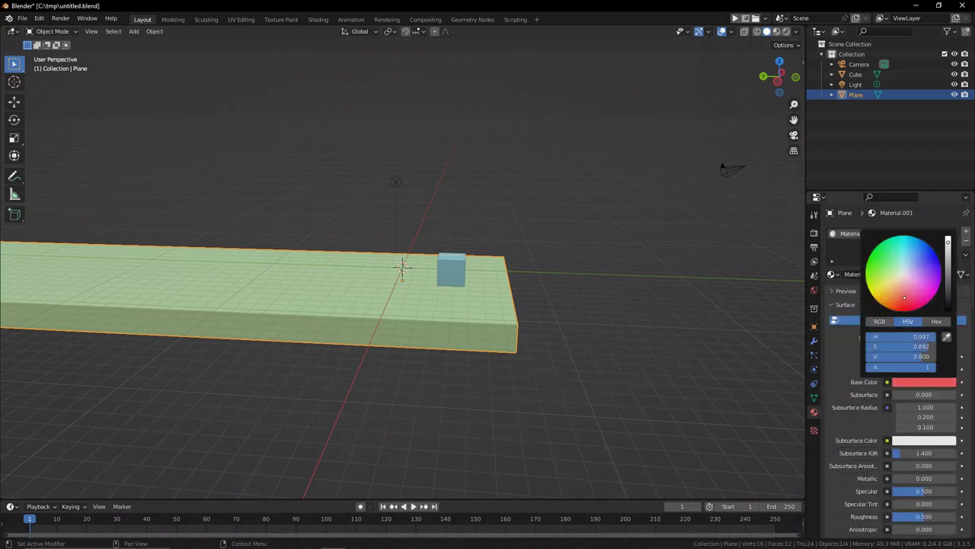
scroll(902, 397, down, 3)
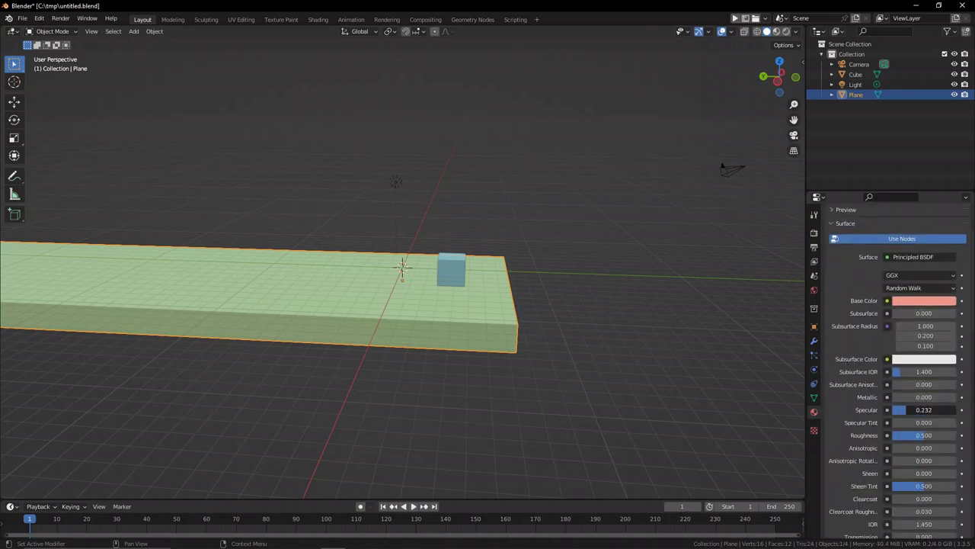
Step: Set the base color of the cube's material to blue
click(450, 270)
click(923, 300)
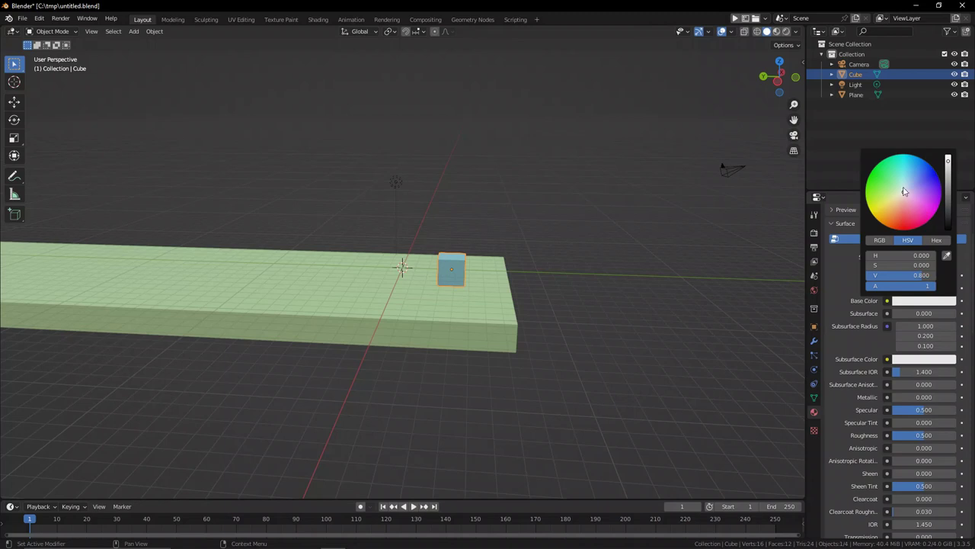
Step: Use a Hosek / Wilkie Sky Texture as the world background color with a strength of 4
click(814, 289)
click(888, 301)
click(699, 372)
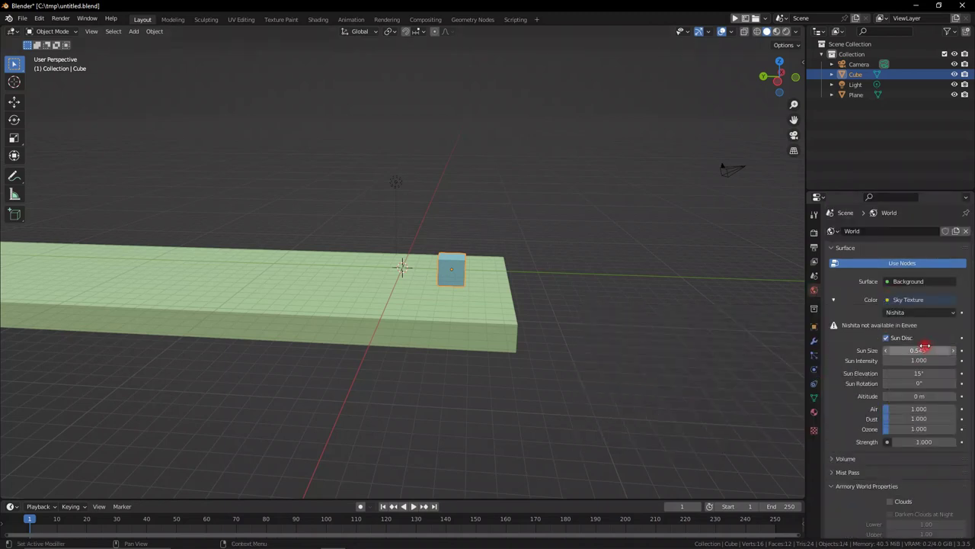
click(920, 312)
click(917, 336)
click(930, 394)
Step: Move the light to a new position above the track
click(395, 181)
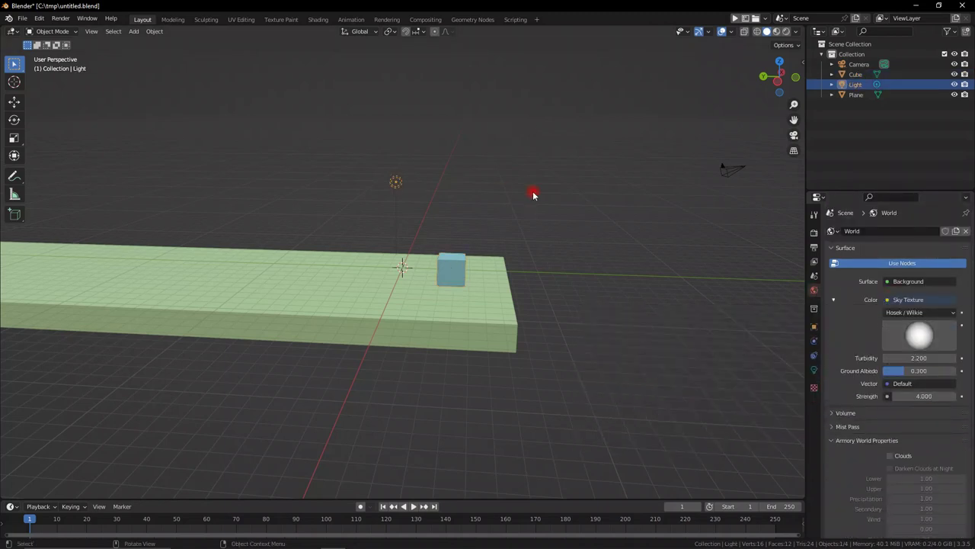
middle_drag(533, 191, 508, 245)
key(g)
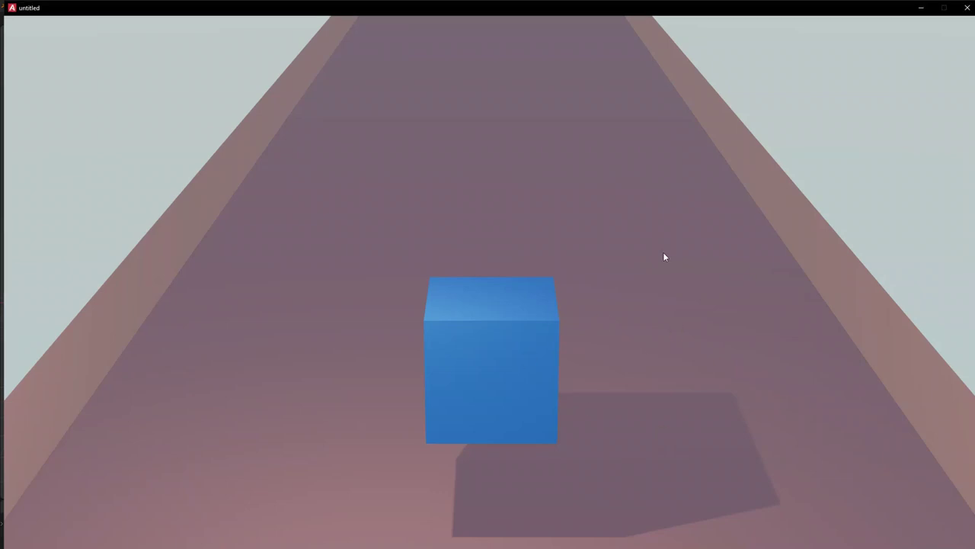
Step: Leave the game player and set the Cull Mode of the slab's material to Both
click(862, 50)
click(609, 345)
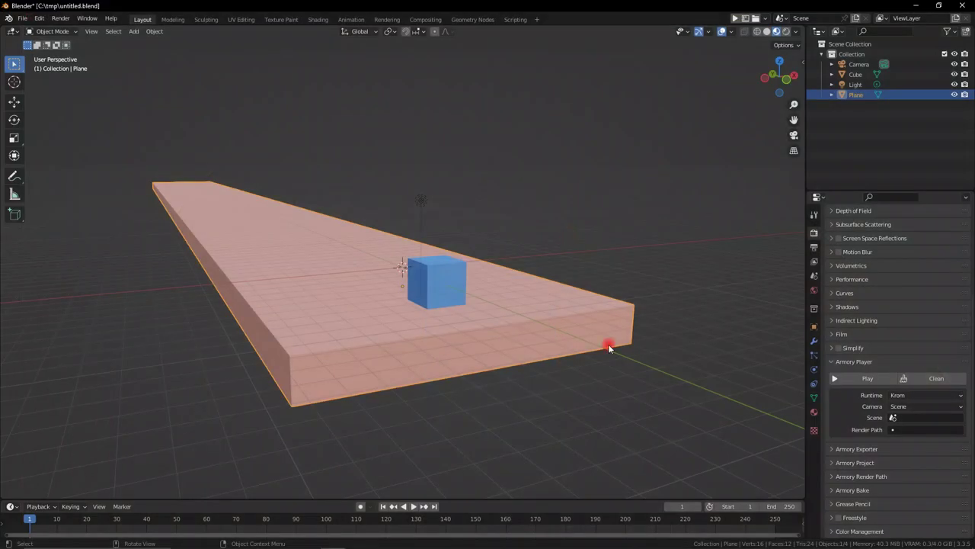
click(815, 413)
scroll(893, 394, down, 20)
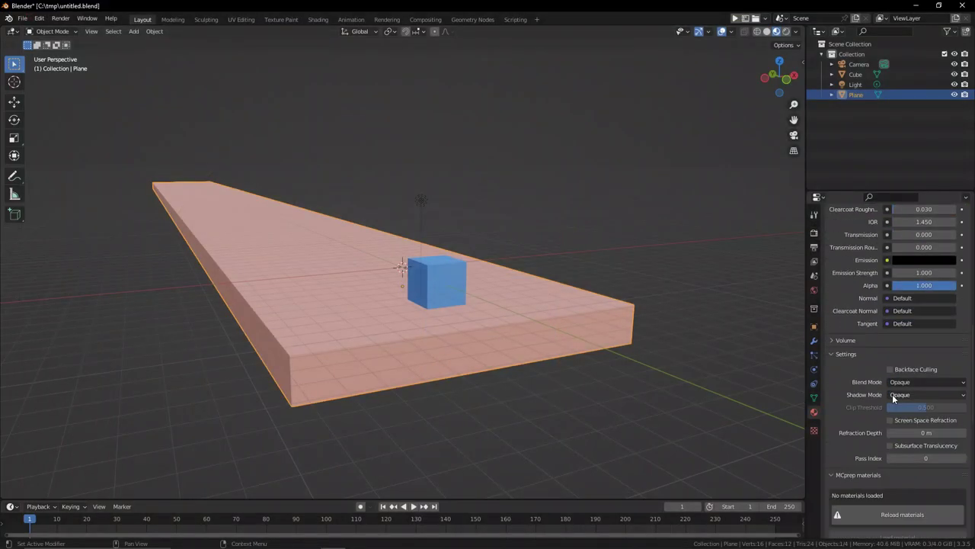
click(903, 353)
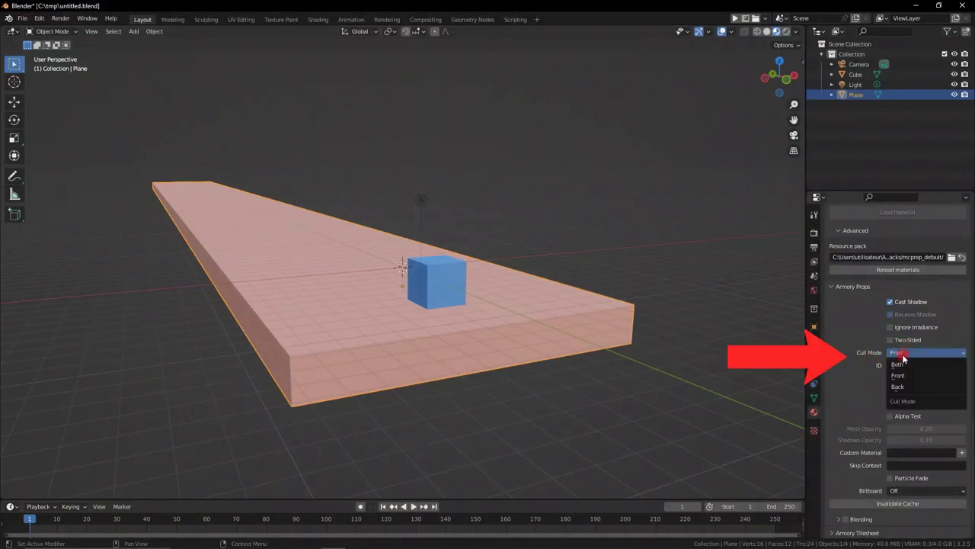
click(914, 364)
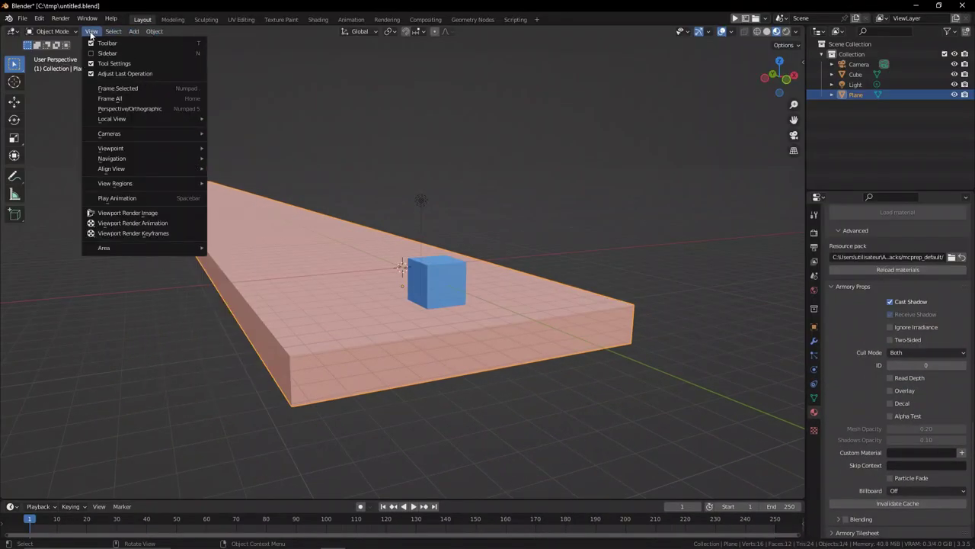
Step: Flip the normals of all the slab's faces and check the result in the game player
mouse_move(159, 35)
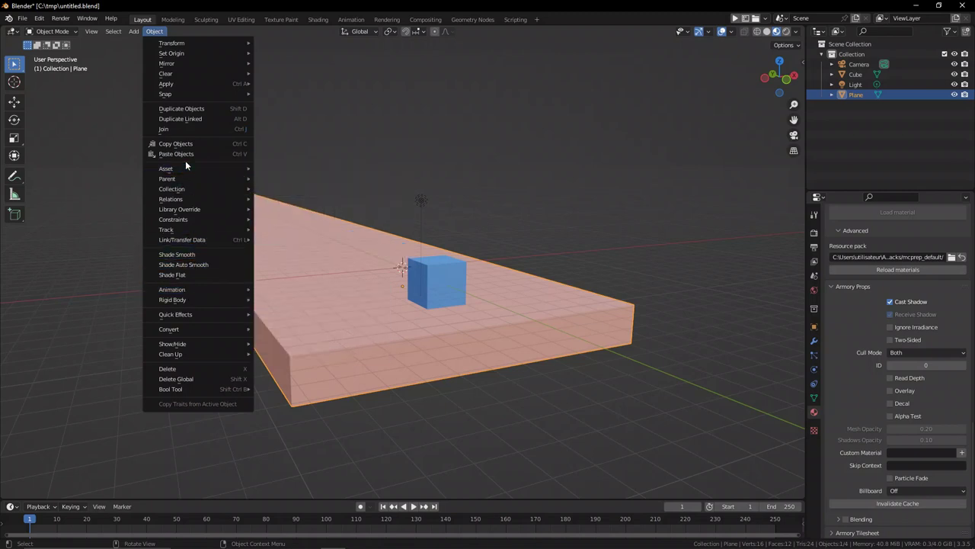
key(Tab)
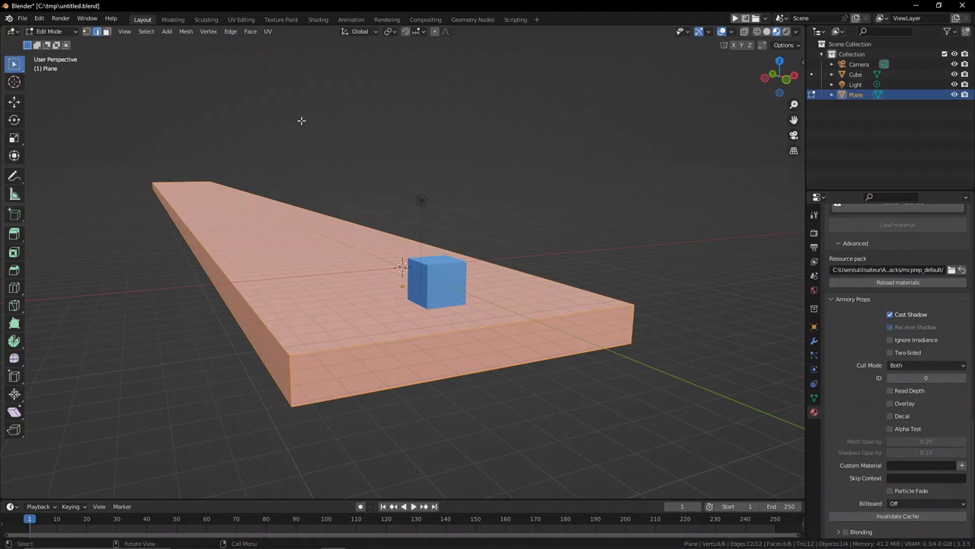
click(217, 34)
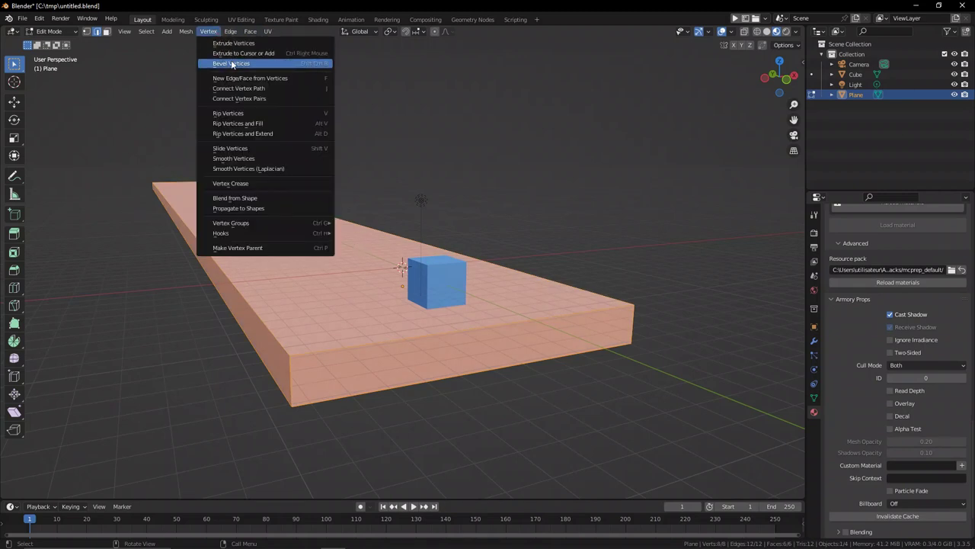
click(186, 31)
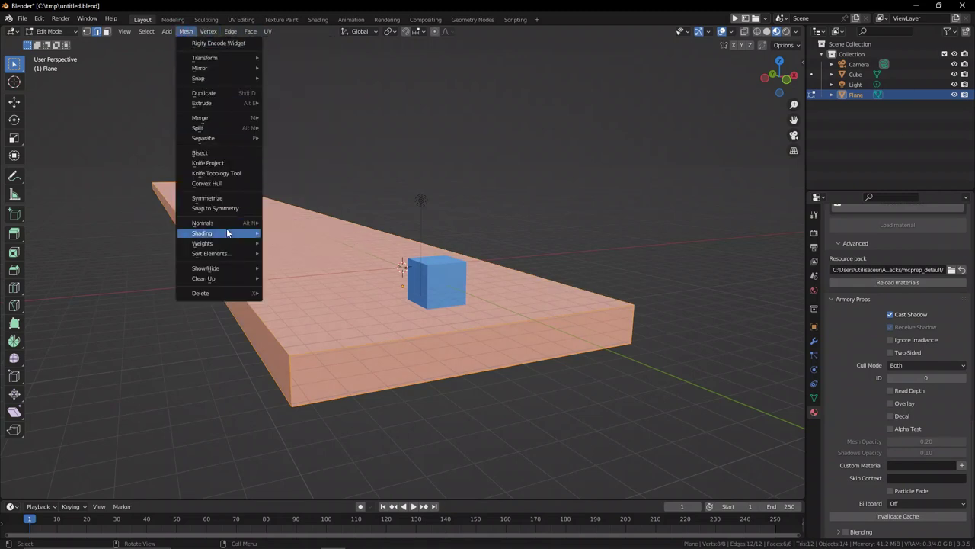
mouse_move(229, 222)
click(320, 222)
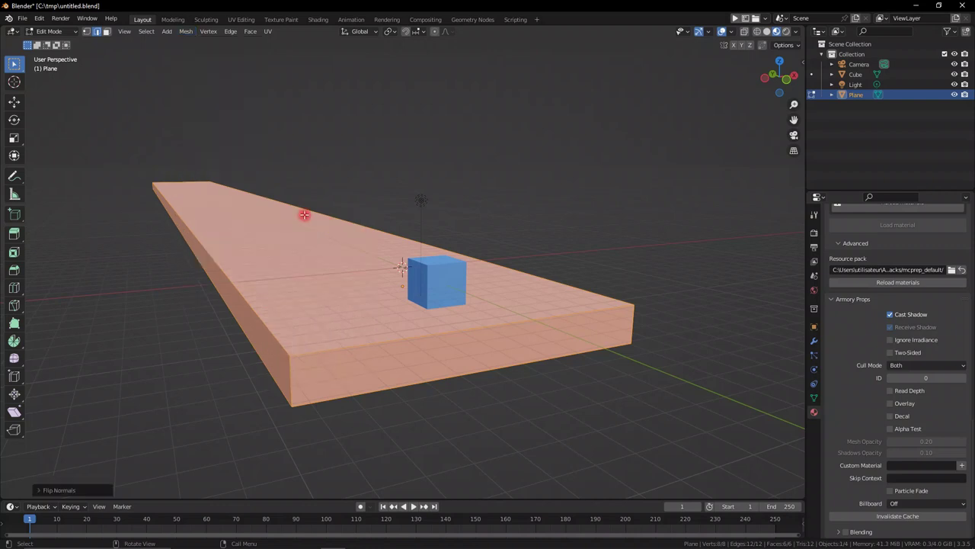
key(Tab)
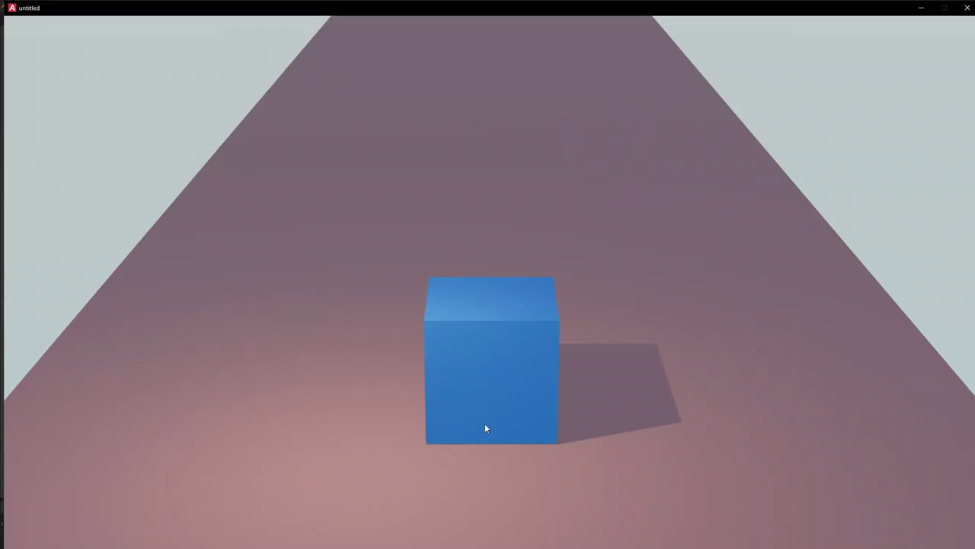
click(966, 9)
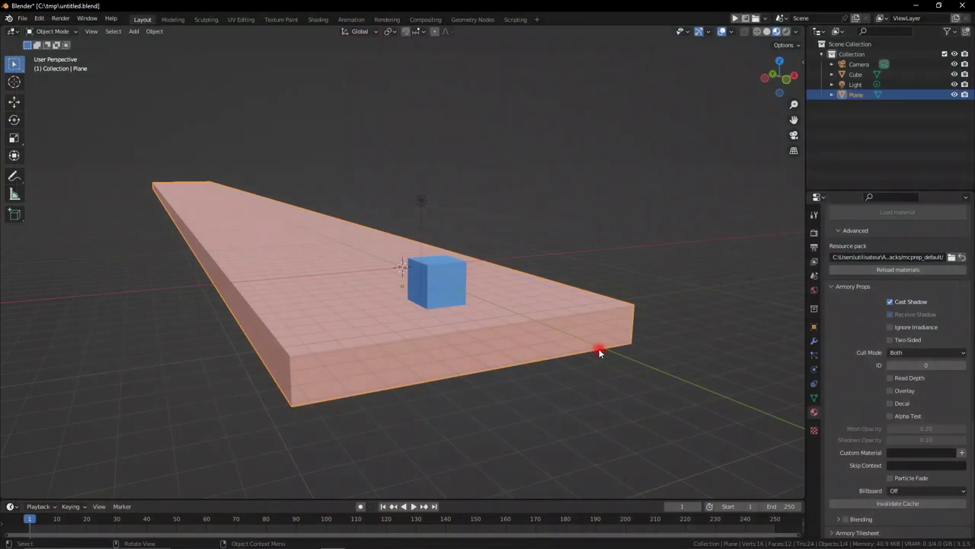
Step: Add a rigid body to the slab with type Passive and a Box collision shape
click(814, 370)
click(920, 252)
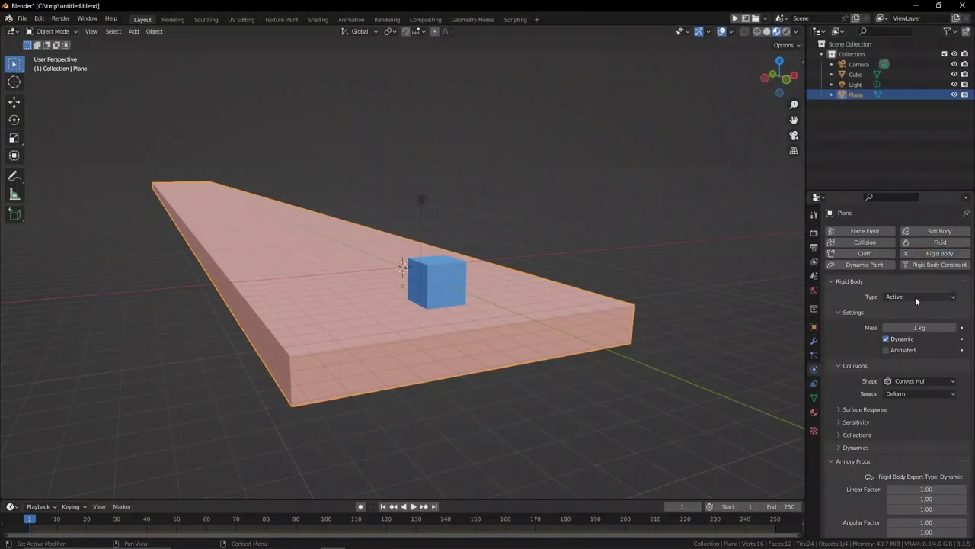
click(911, 321)
click(890, 358)
click(903, 371)
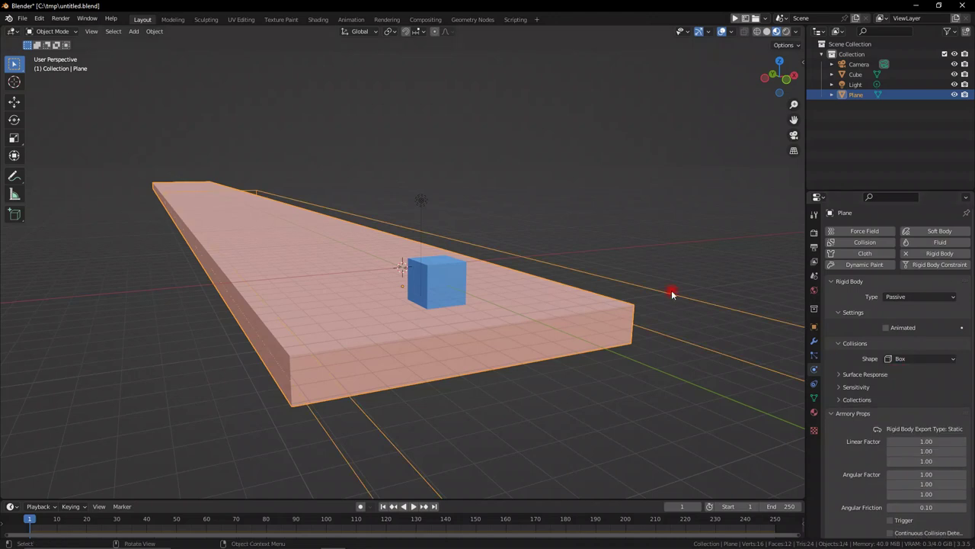
Step: Set the slab's origin to its geometry so the collision box lines up with the mesh
scroll(504, 248, down, 8)
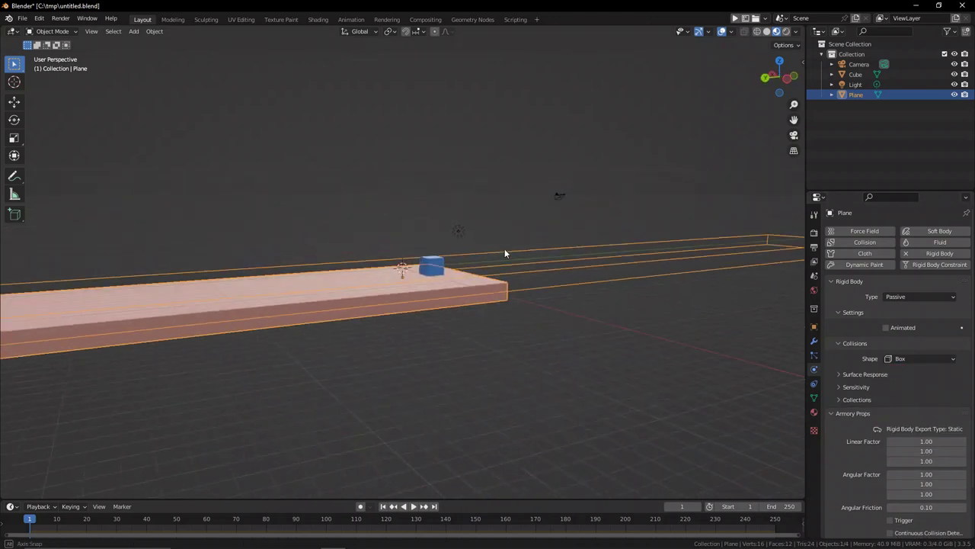
click(155, 31)
mouse_move(173, 54)
click(301, 63)
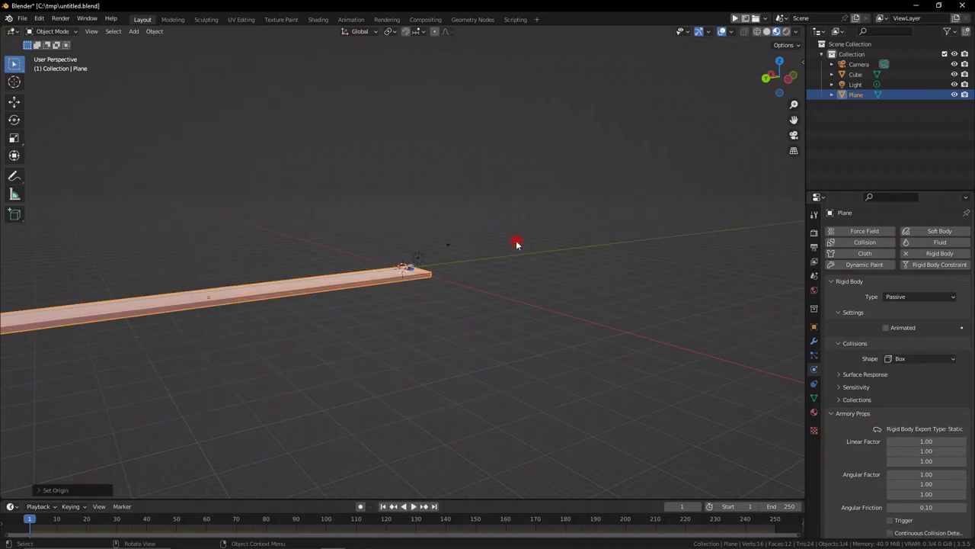
Step: Give the blue cube an active rigid body with a Box collision shape and leave the game player
scroll(512, 337, up, 6)
middle_drag(512, 337, 438, 283)
click(438, 284)
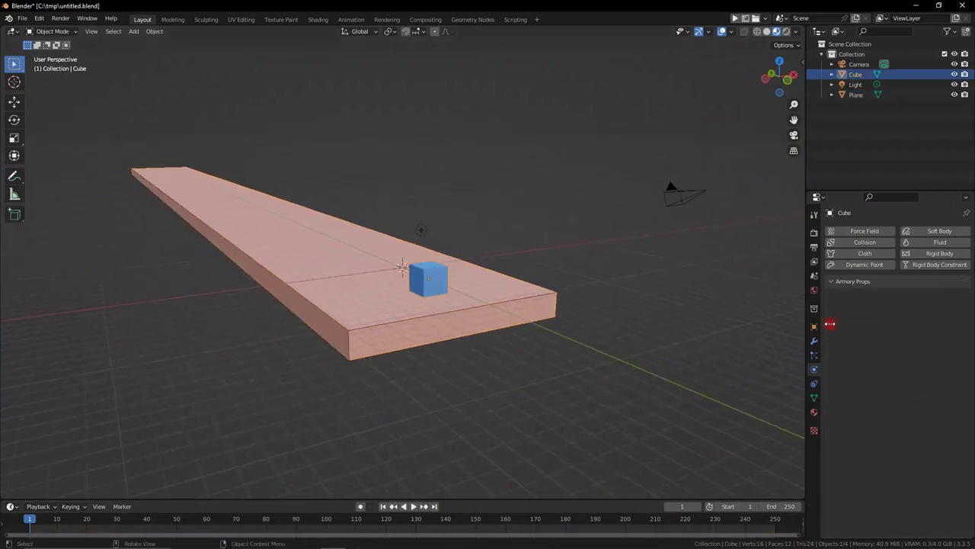
click(937, 252)
click(921, 380)
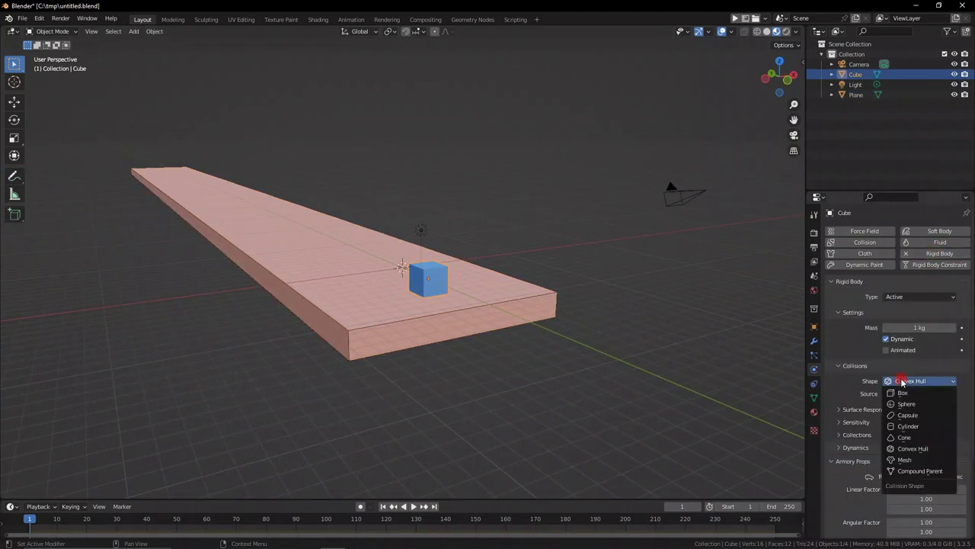
click(911, 389)
scroll(899, 381, down, 3)
scroll(432, 283, up, 4)
scroll(431, 283, down, 2)
middle_drag(431, 283, 482, 281)
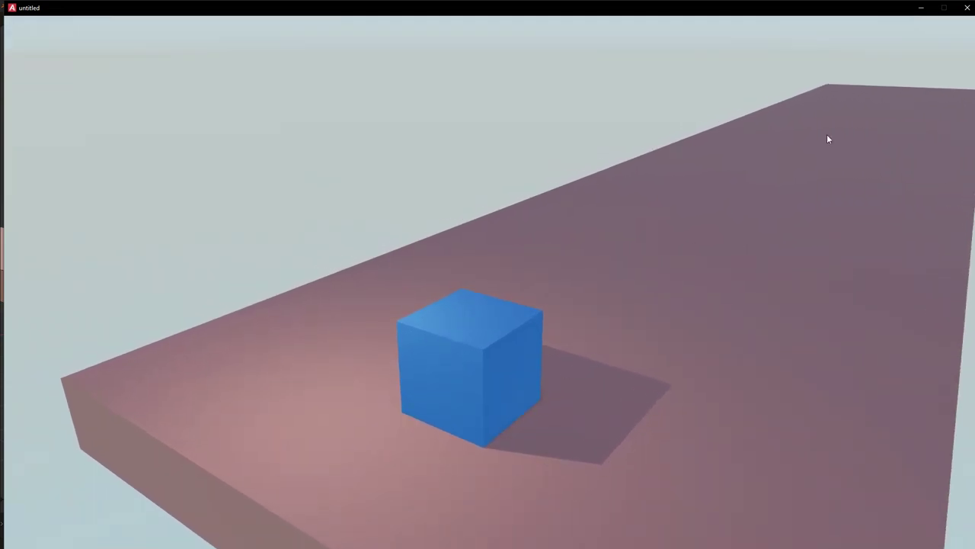
click(967, 7)
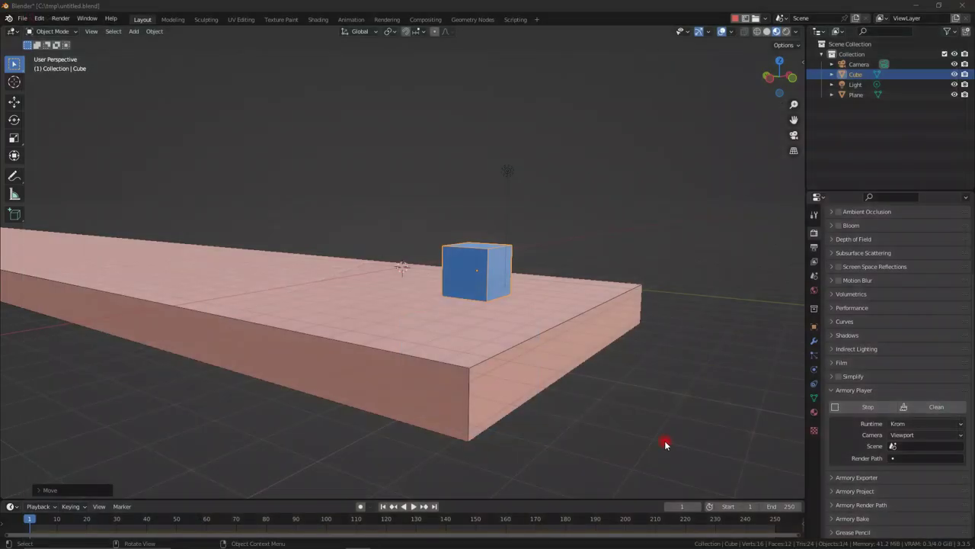
Step: Add an Armory logic node trait to the cube with a new node tree named Player
click(815, 326)
scroll(950, 307, down, 2)
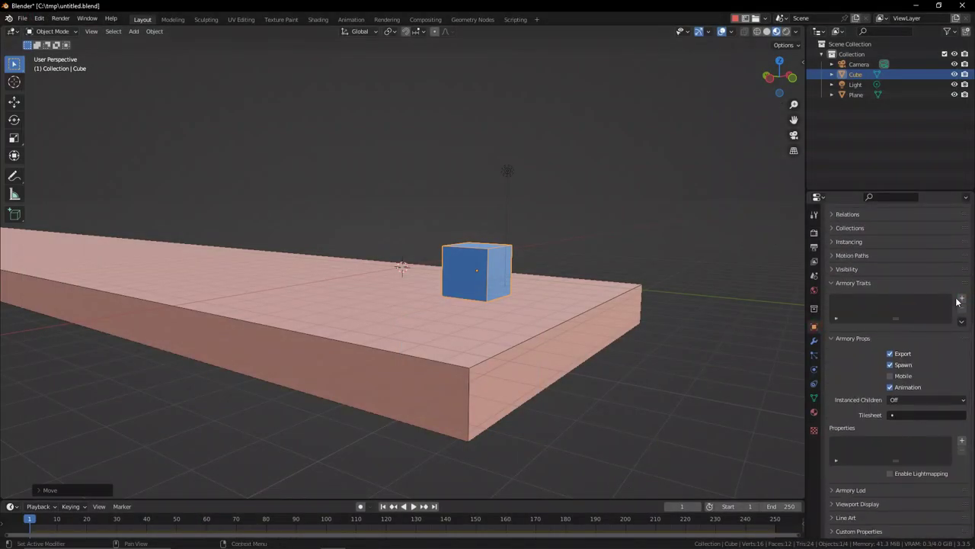
click(961, 299)
click(858, 328)
click(865, 343)
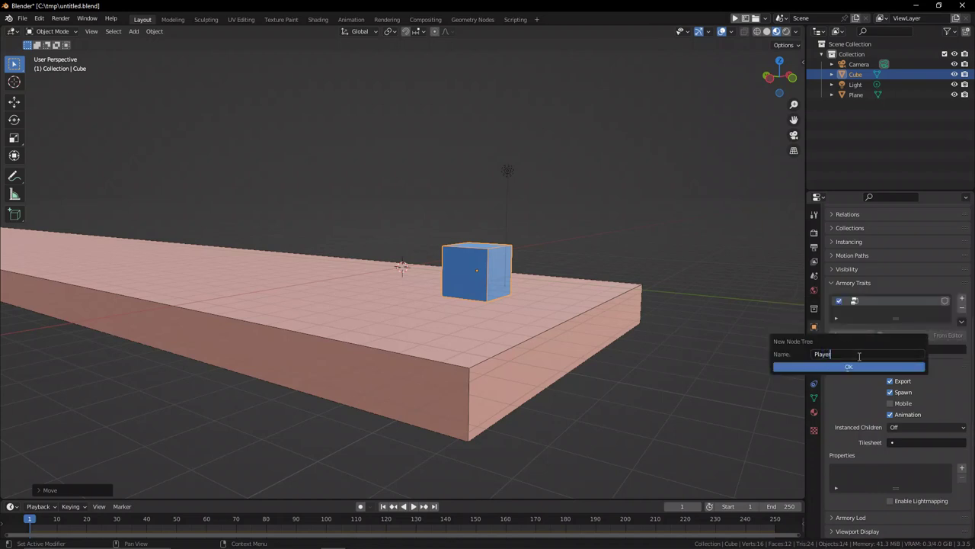
text(Player)
key(Return)
Step: Turn the timeline area into an enlarged Logic Node Editor showing the Player tree
click(12, 506)
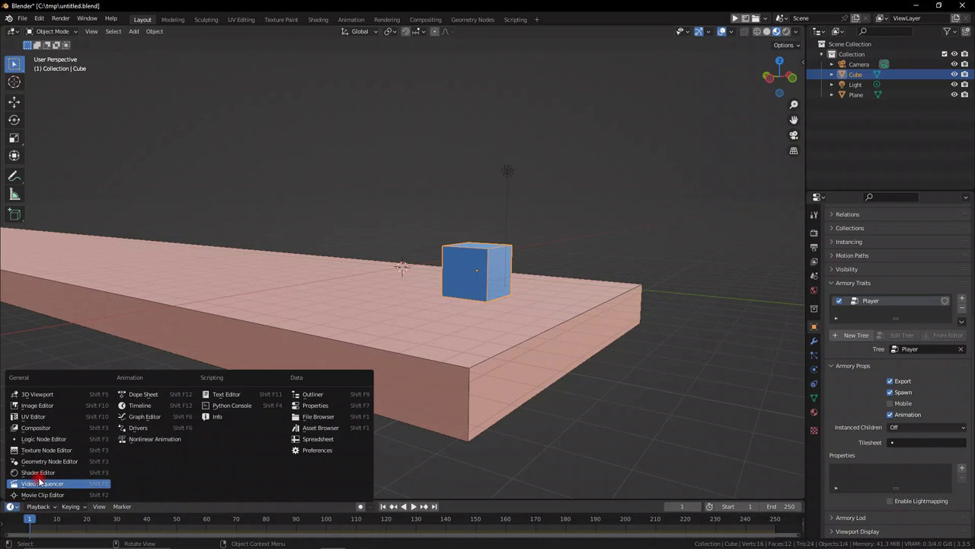
click(45, 440)
drag(345, 498, 385, 278)
click(366, 301)
click(296, 404)
Step: Add a Keyboard node to the Player tree and set its key to a with the Down state
key(shift+a)
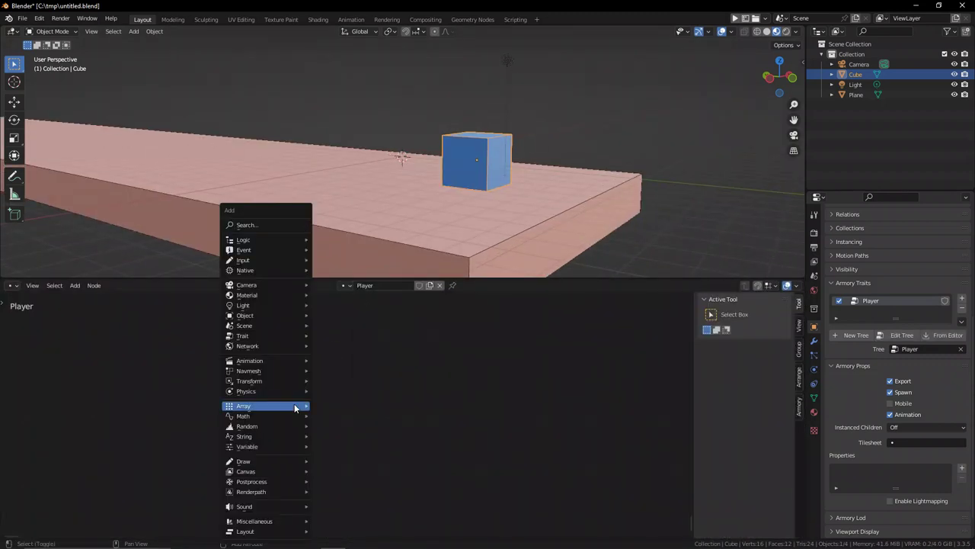
text(ske)
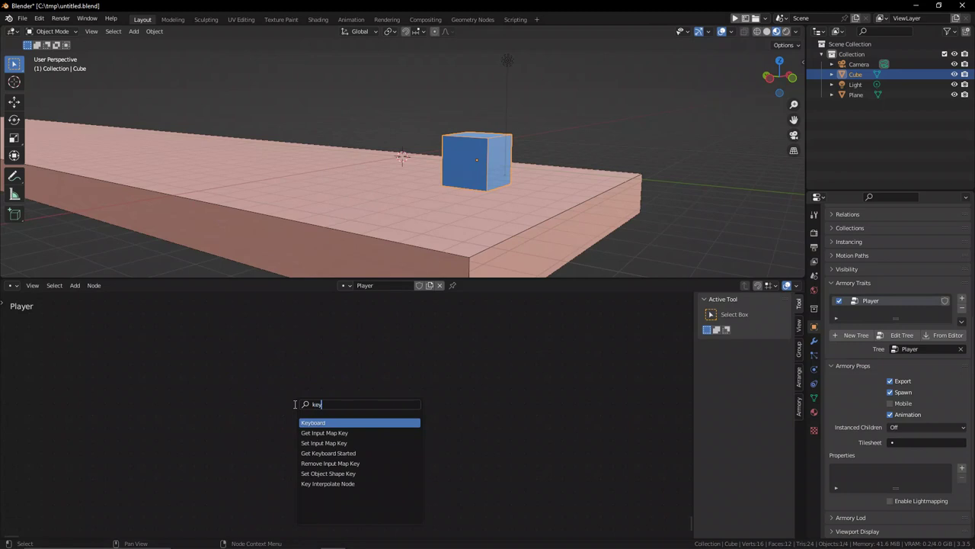
key(Return)
click(297, 405)
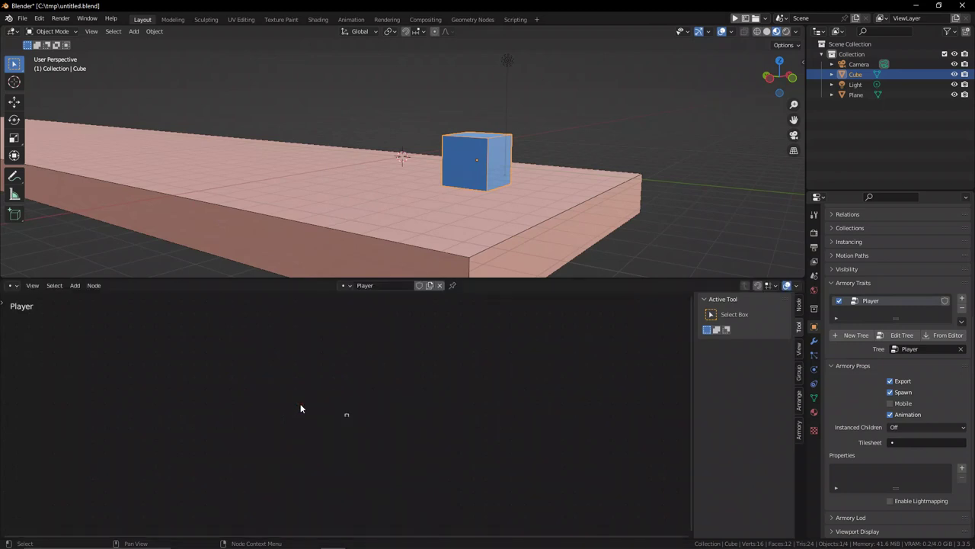
key(Home)
middle_drag(516, 457, 325, 412)
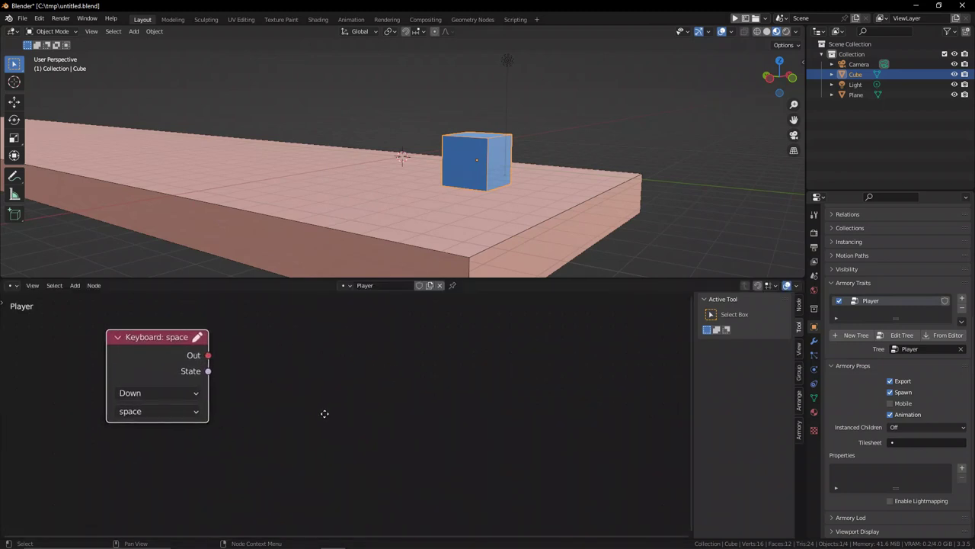
click(144, 411)
click(150, 393)
middle_drag(164, 355, 119, 372)
scroll(229, 412, down, 4)
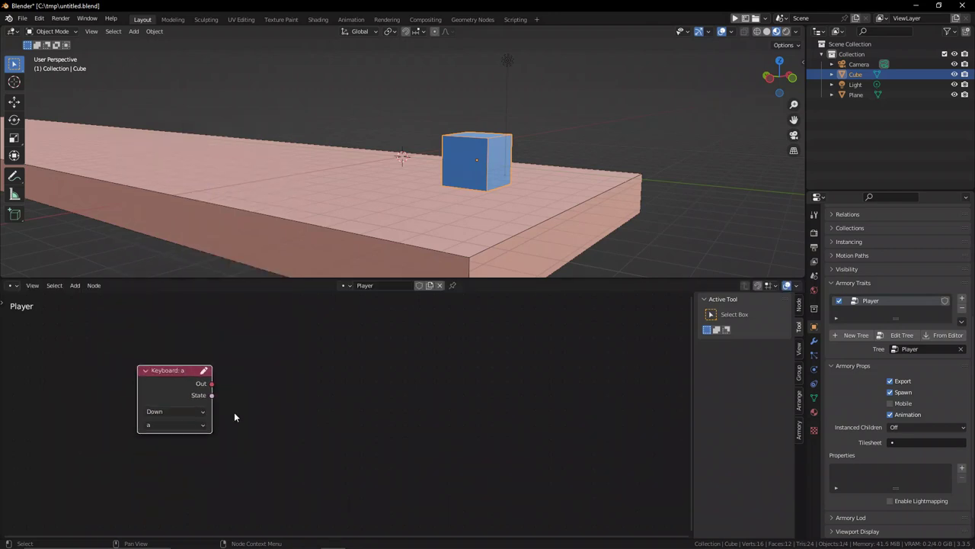
Step: Add an Apply Force node driven by the a-key Keyboard node, with an X force of -20
middle_drag(234, 412, 271, 406)
key(shift+a)
click(272, 408)
text(force)
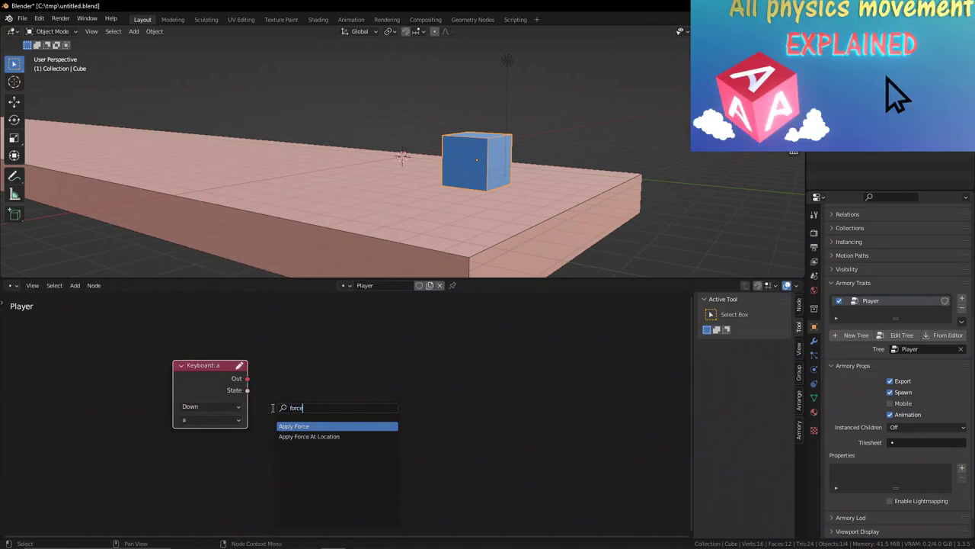
key(Return)
drag(247, 378, 263, 386)
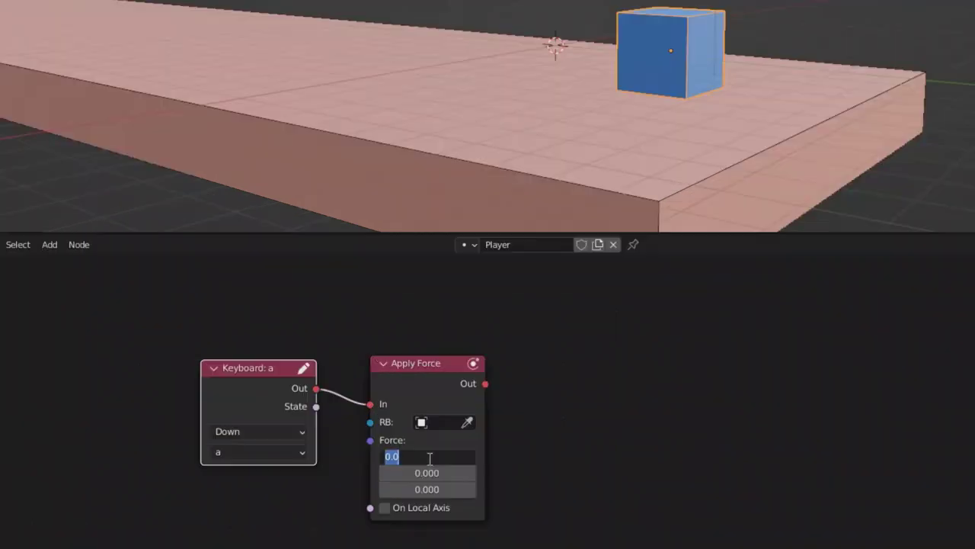
text(-2)
text(0)
key(Return)
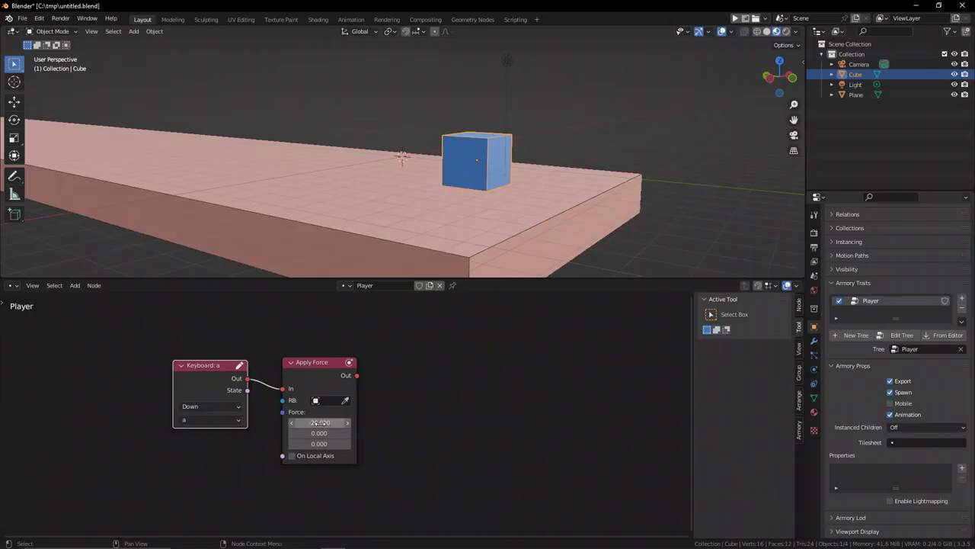
Step: Reposition the Apply Force node and test moving the cube with the a key in the game player
drag(350, 381, 346, 397)
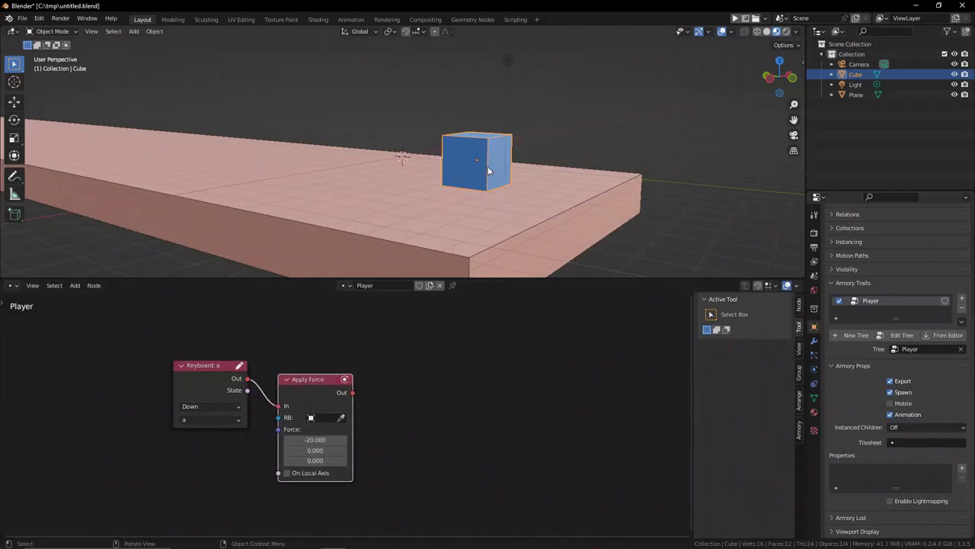
click(631, 485)
click(737, 19)
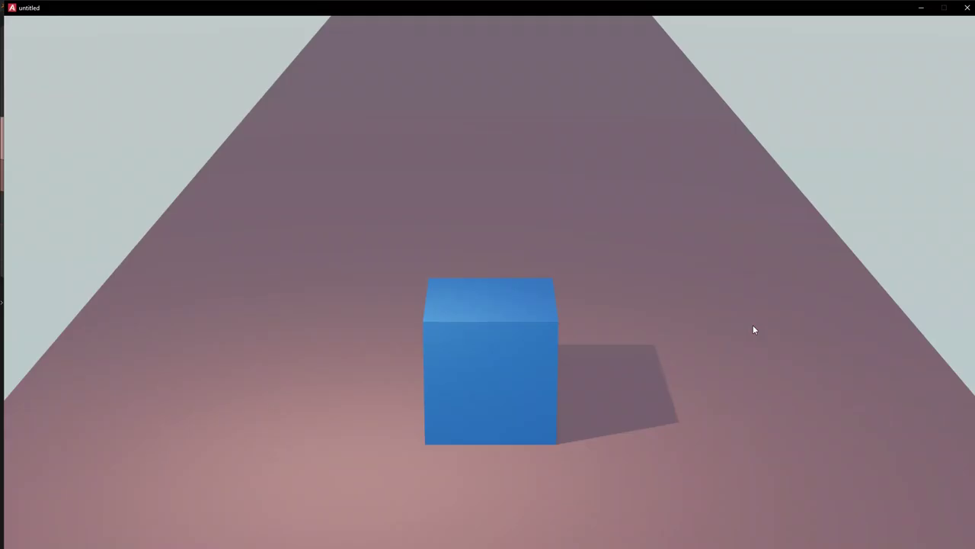
key(a)
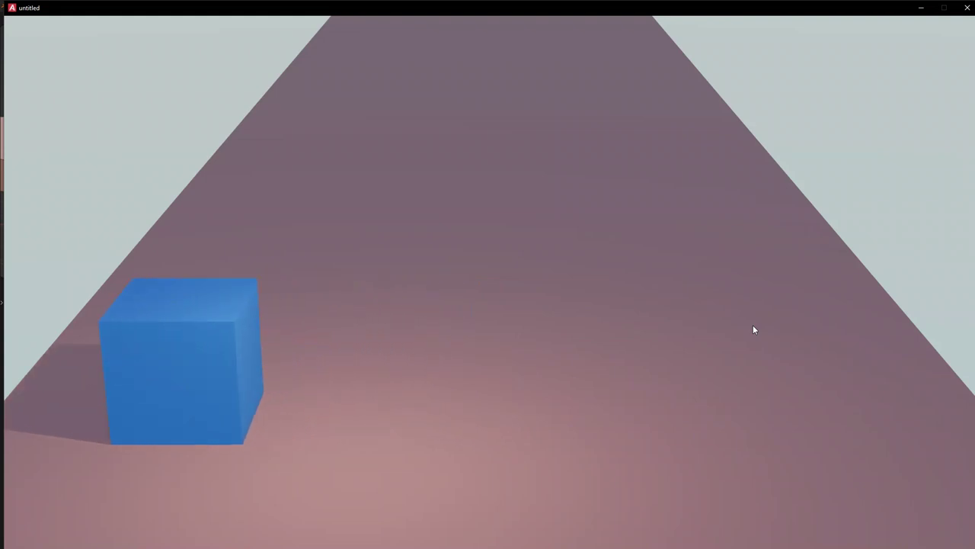
click(972, 9)
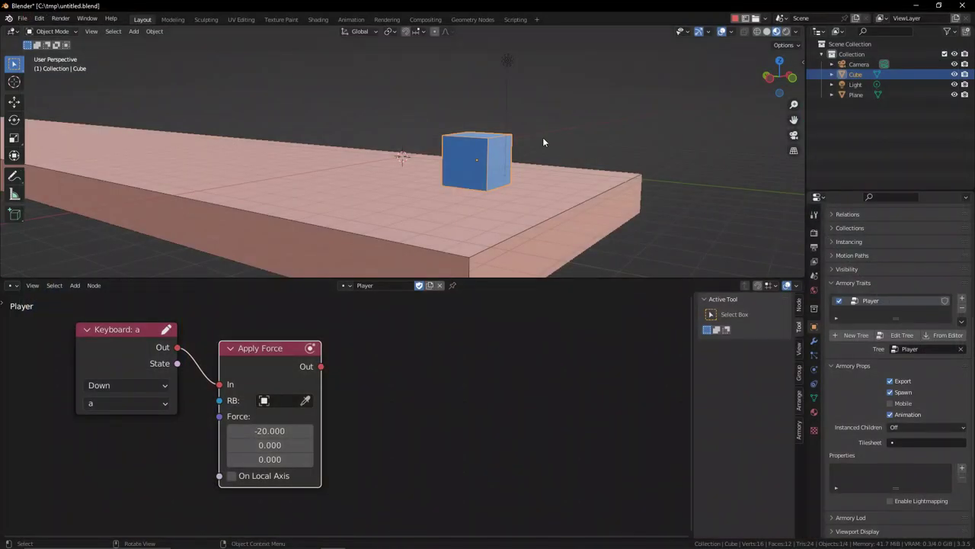
Step: Set the friction in the cube's rigid body surface response to 1
click(816, 384)
click(815, 356)
click(816, 371)
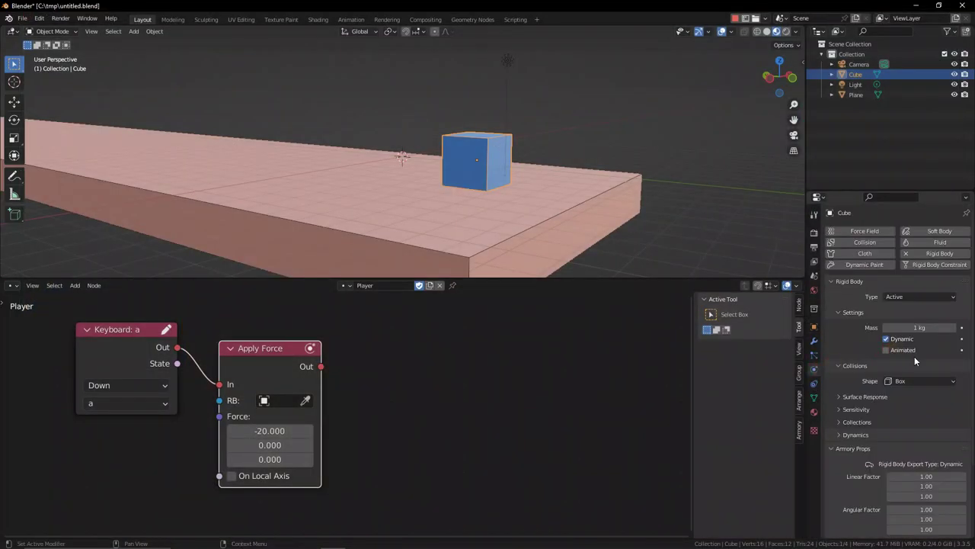
scroll(907, 357, down, 4)
click(859, 319)
click(857, 319)
click(853, 306)
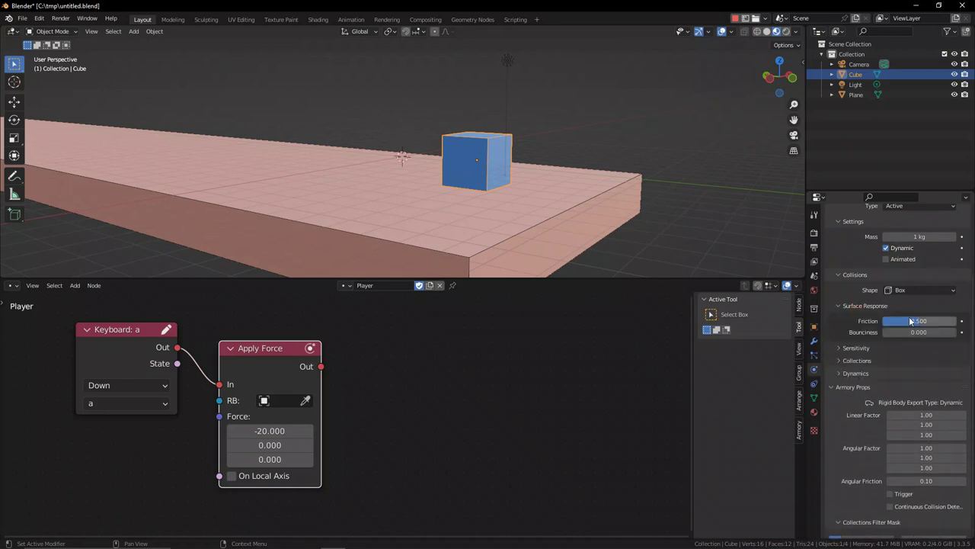
Step: Set the slab's rigid body friction to 0.605 and test the cube's a-key movement in the game player
click(614, 218)
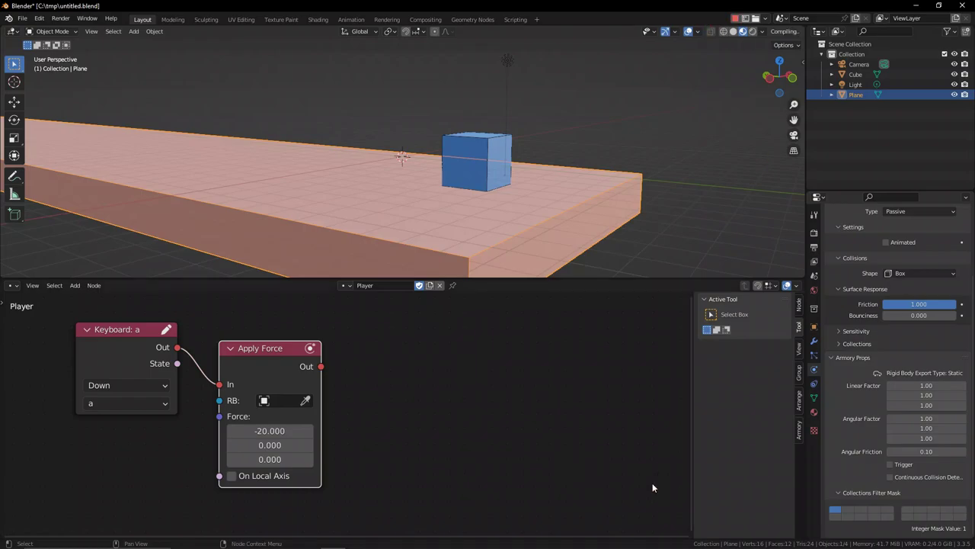
key(a)
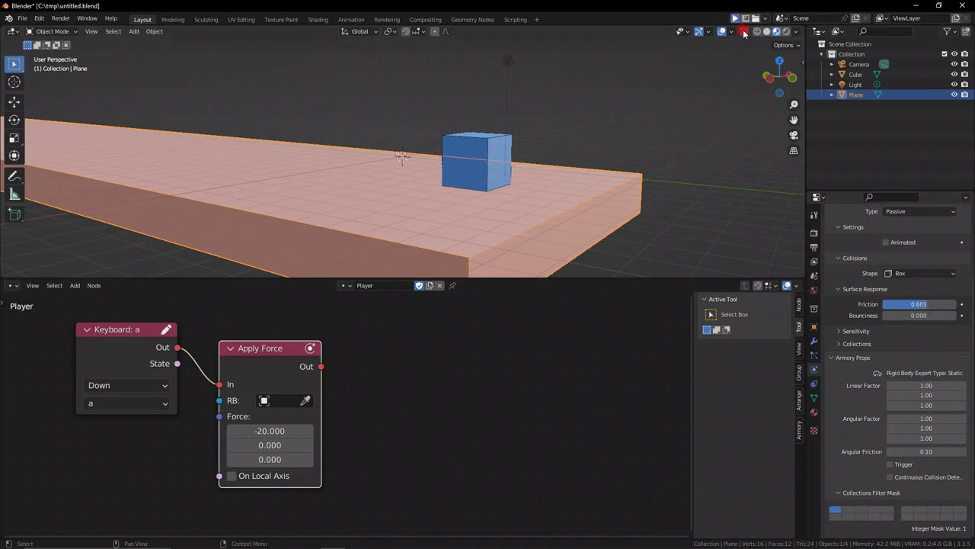
click(744, 33)
key(a)
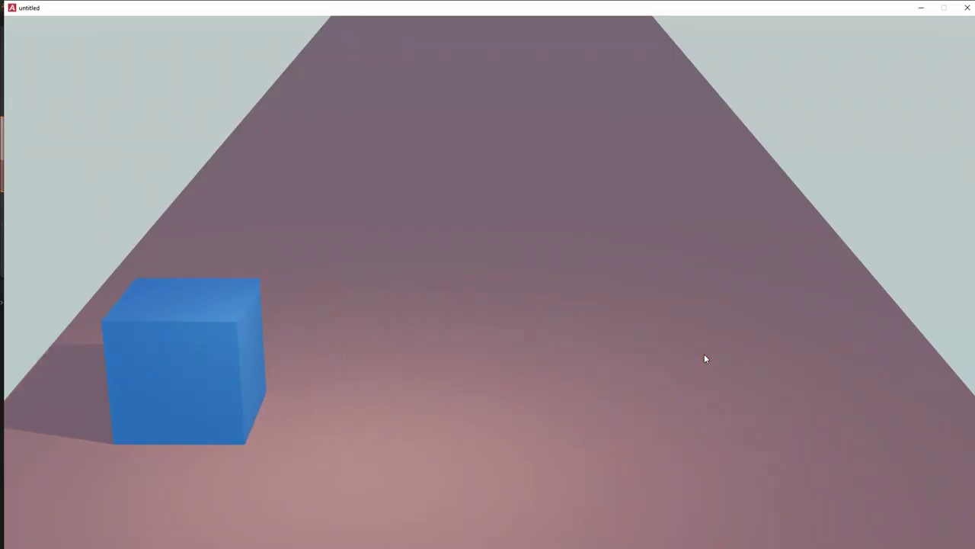
click(640, 486)
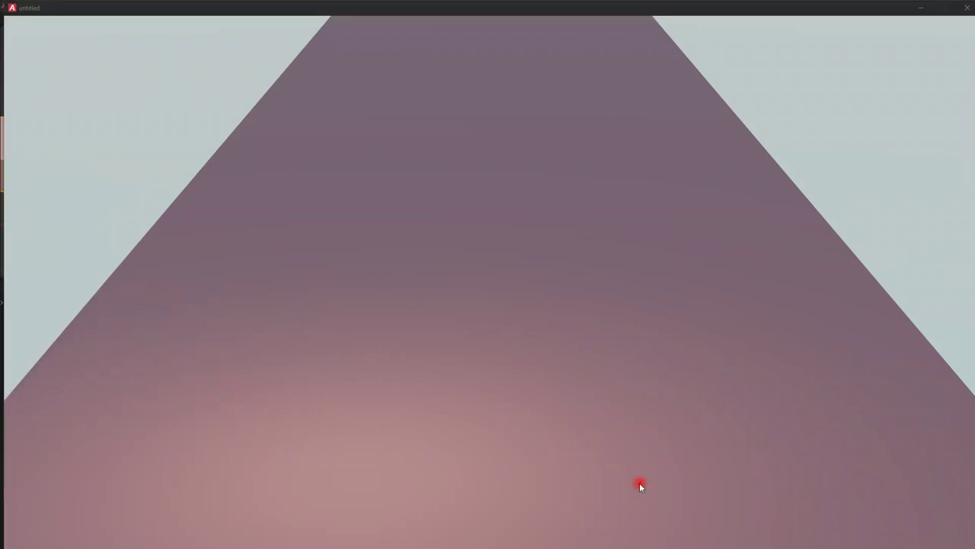
key(Escape)
Step: Duplicate the Keyboard and Apply Force nodes, setting the copies to key d and an X force of 20
drag(372, 488, 96, 349)
key(shift+d)
click(409, 392)
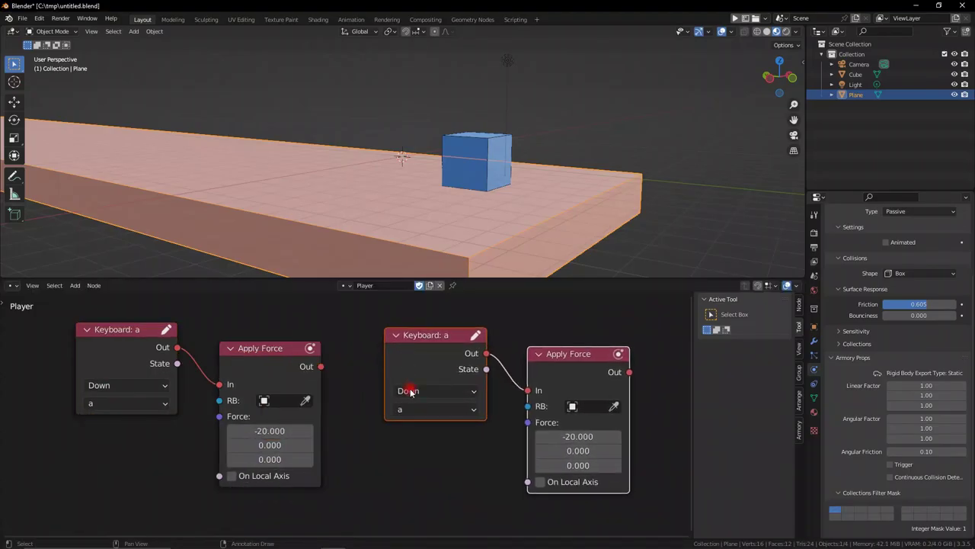
click(412, 410)
click(401, 344)
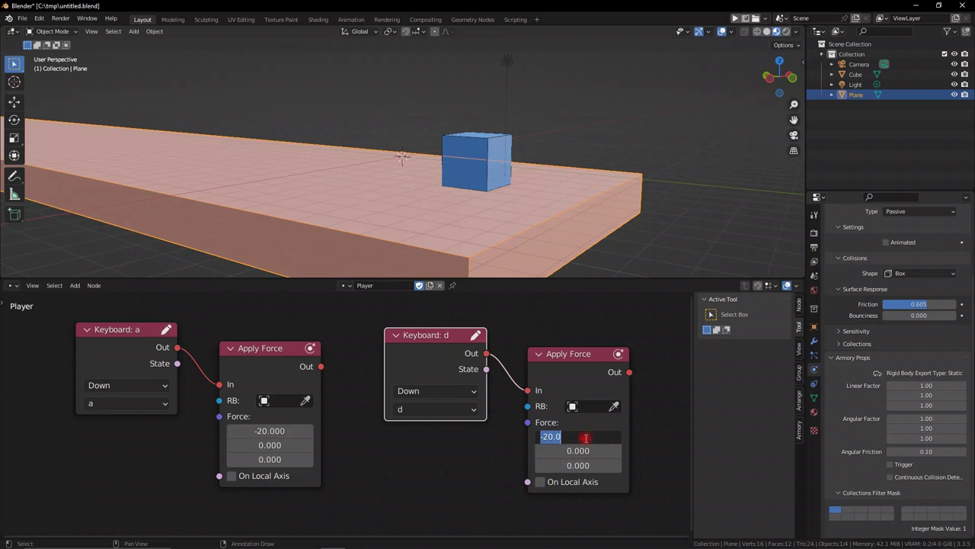
scroll(457, 459, down, 7)
click(419, 466)
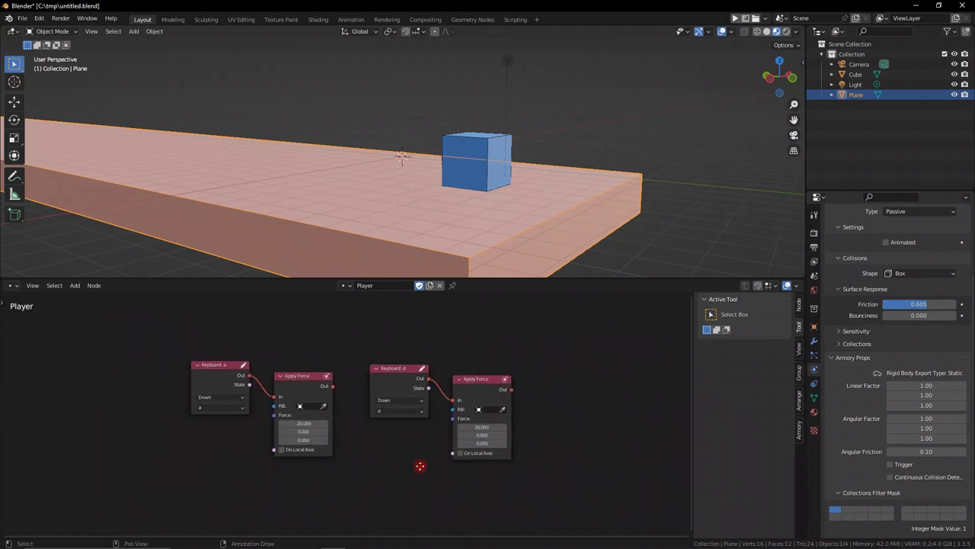
scroll(441, 435, up, 3)
middle_drag(420, 465, 412, 485)
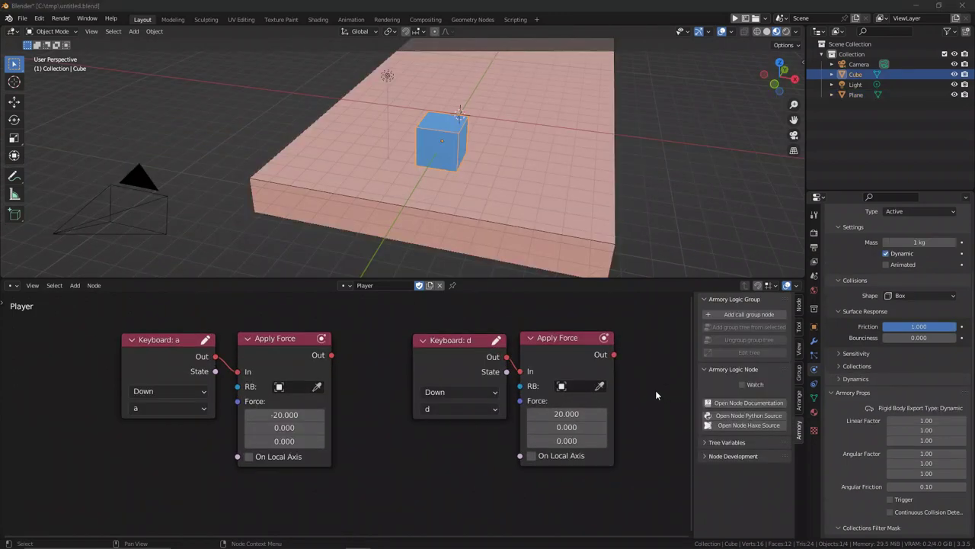
Step: Add an On Update event node in free space beyond the d-key nodes
scroll(645, 383, down, 2)
middle_drag(635, 377, 343, 359)
scroll(392, 397, up, 2)
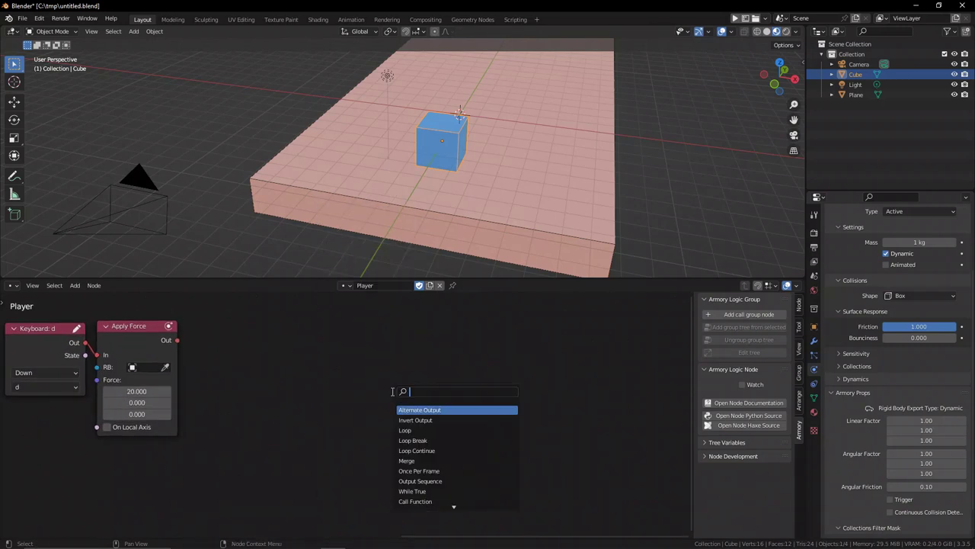
click(420, 409)
middle_drag(421, 410, 298, 397)
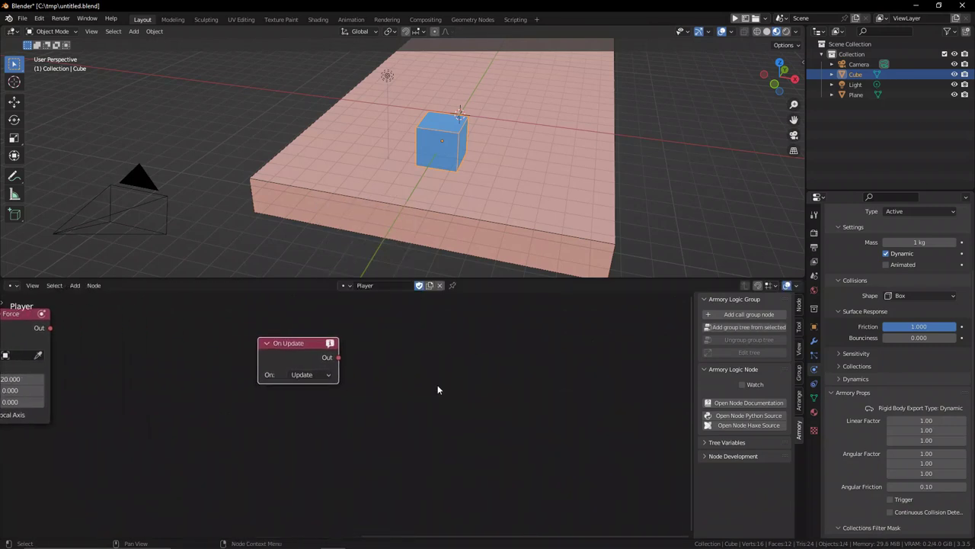
Step: Link the On Update output to a new Translate Object node and set its Y vector to 0.090
drag(339, 358, 371, 365)
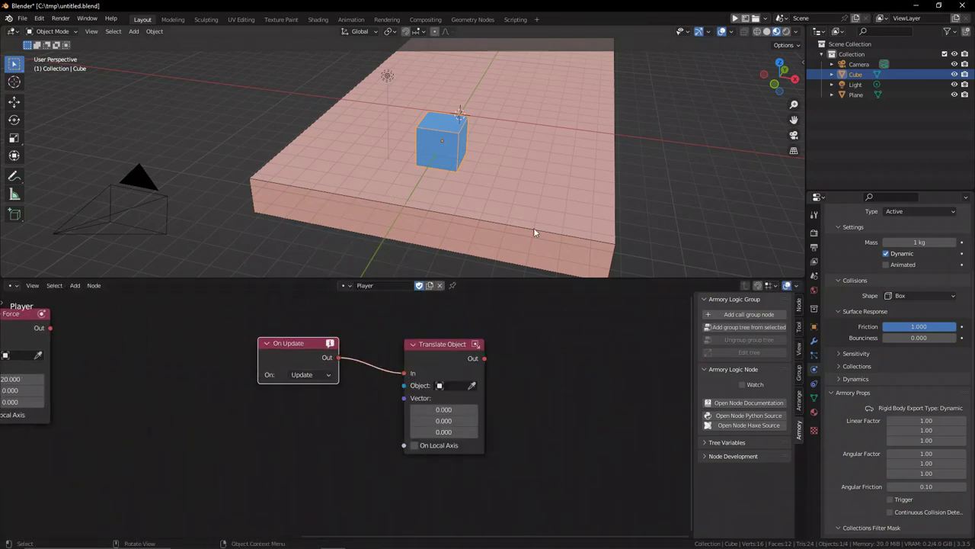
middle_drag(533, 232, 740, 120)
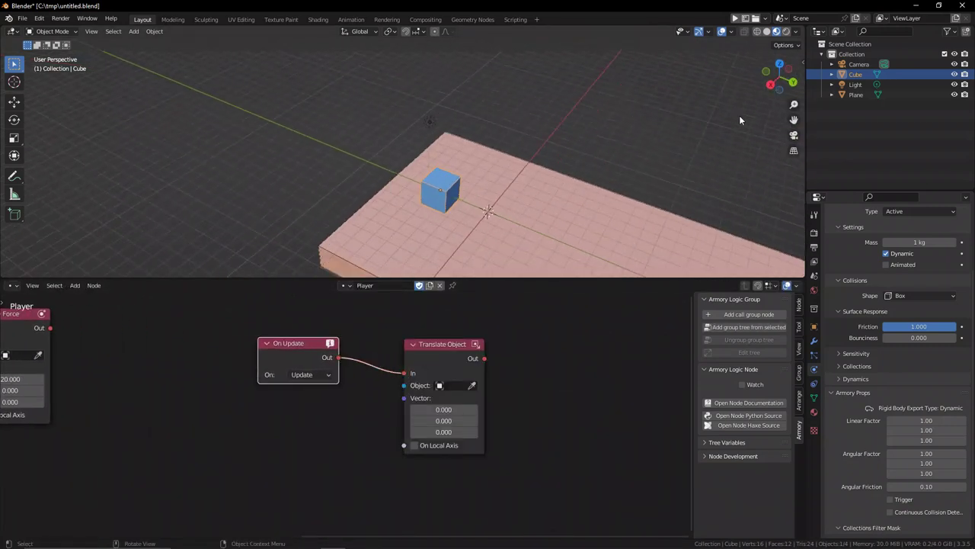
click(475, 421)
click(476, 421)
click(475, 421)
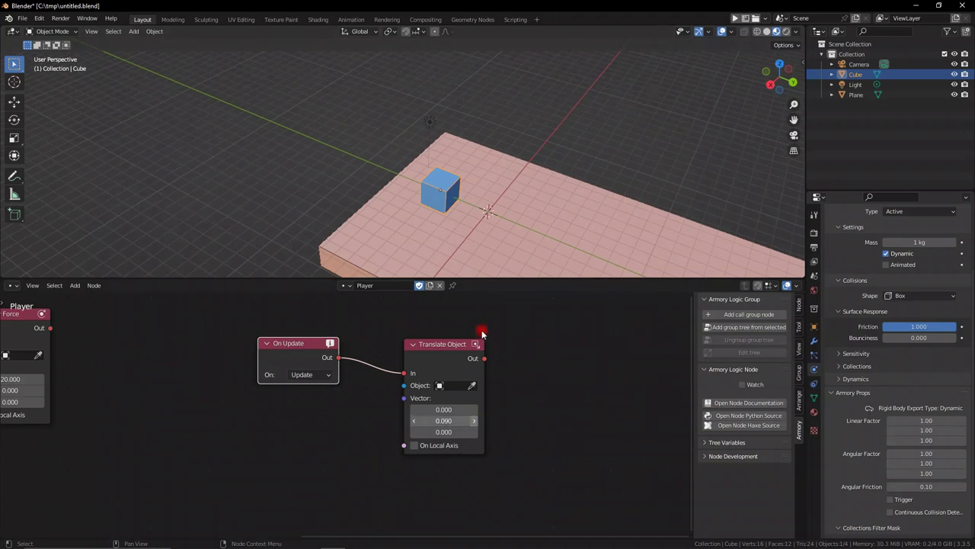
Step: Draw three upright box obstacles of different widths on the track ahead of the blue cube
scroll(507, 233, down, 5)
middle_drag(511, 231, 567, 235)
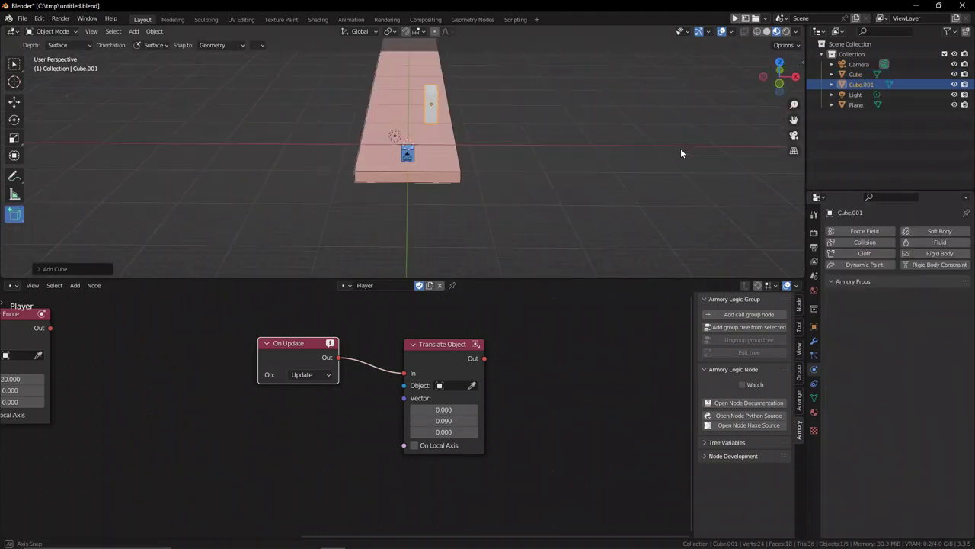
middle_drag(680, 150, 394, 105)
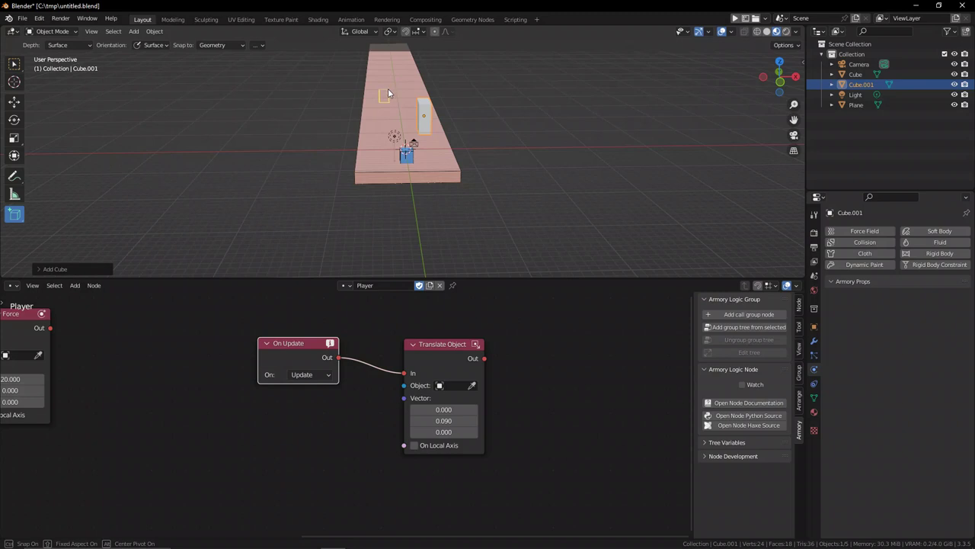
click(388, 93)
middle_drag(457, 103, 545, 193)
click(451, 112)
key(w)
Step: Parent the camera to the blue cube using the Object option
click(637, 142)
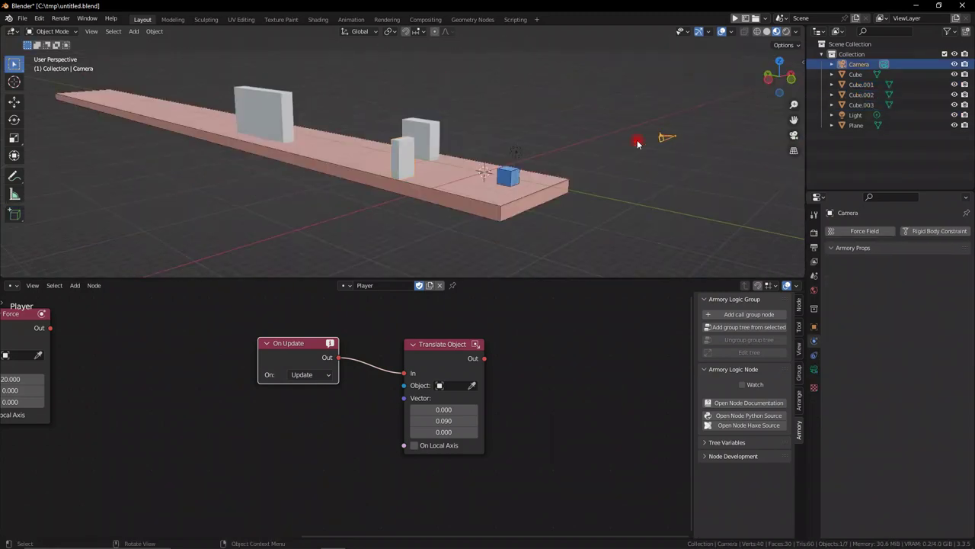
shift+middle_drag(625, 164, 499, 180)
scroll(489, 205, up, 3)
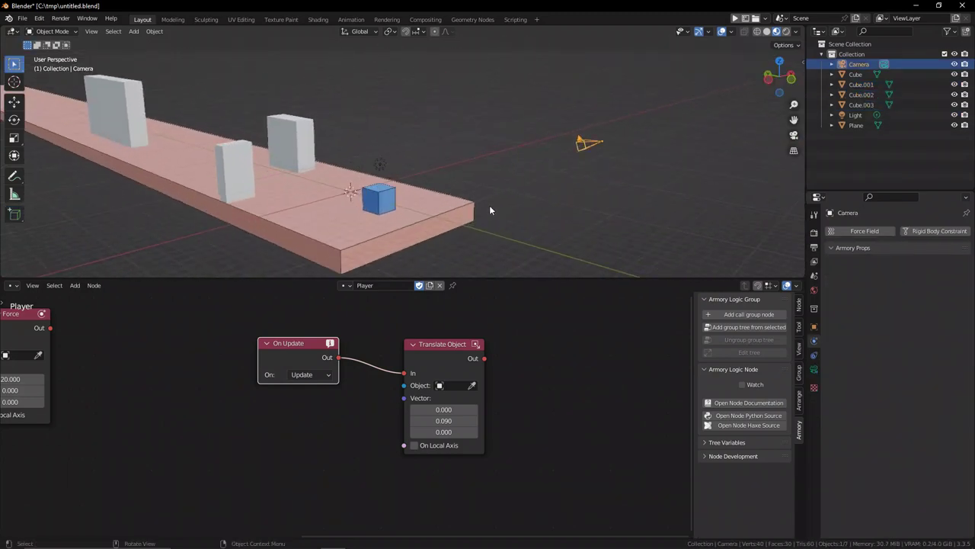
shift+click(388, 208)
key(ctrl+p)
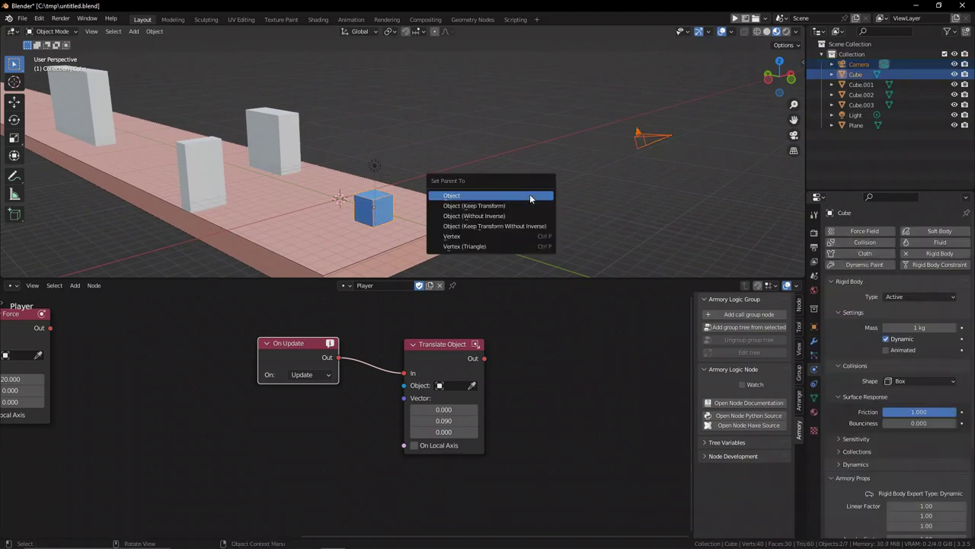
click(530, 199)
key(g)
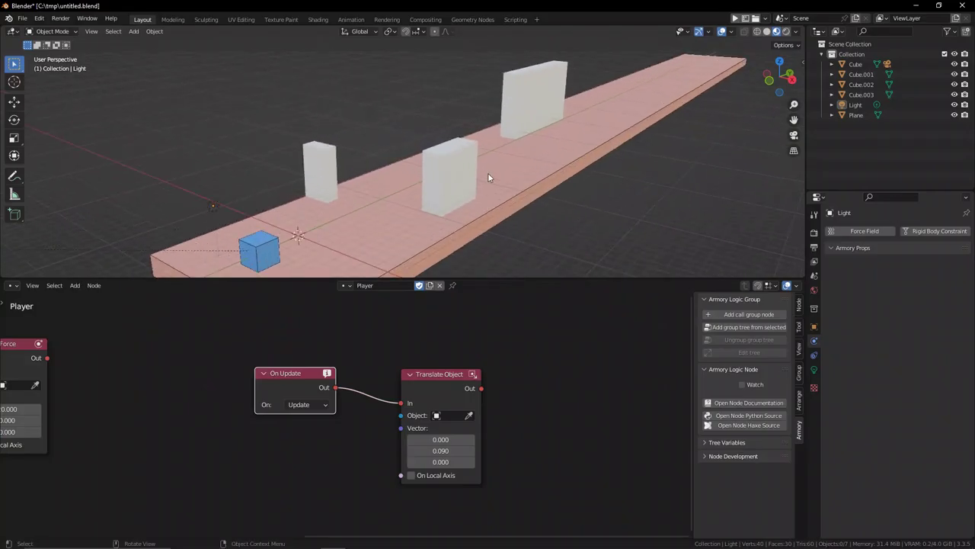
Step: Replace the Translate Object node with a Translate On Local Axis node fed by On Update
scroll(489, 177, down, 1)
key(x)
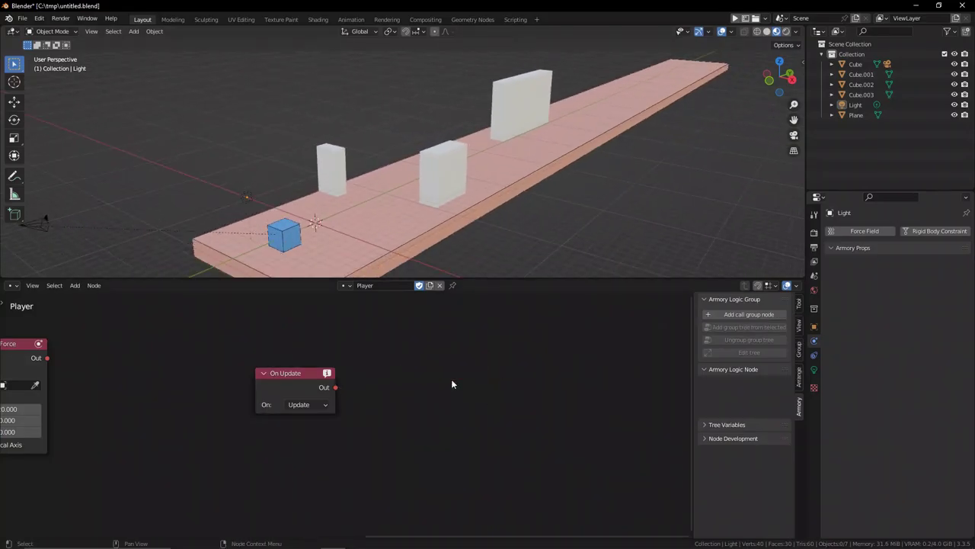
key(shift+a)
text(translate)
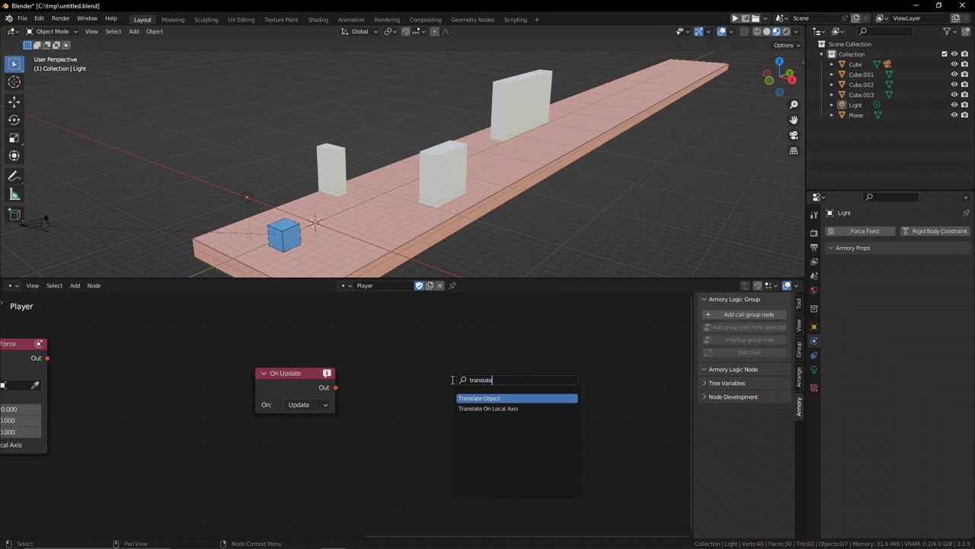
click(505, 409)
click(383, 381)
drag(336, 387, 384, 411)
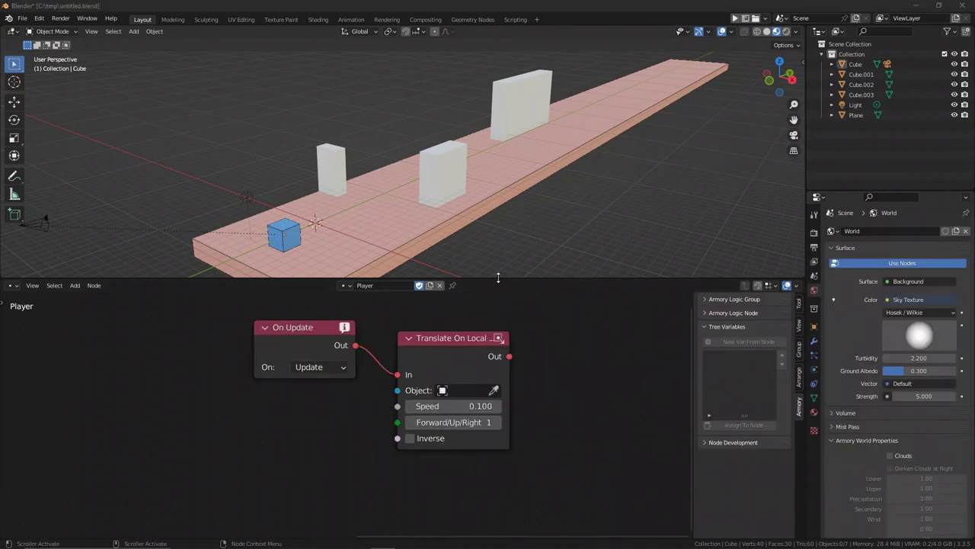
Step: Enlarge the node area and add a Float node linked to the Speed input of Translate On Local Axis
drag(499, 278, 498, 201)
key(shift+a)
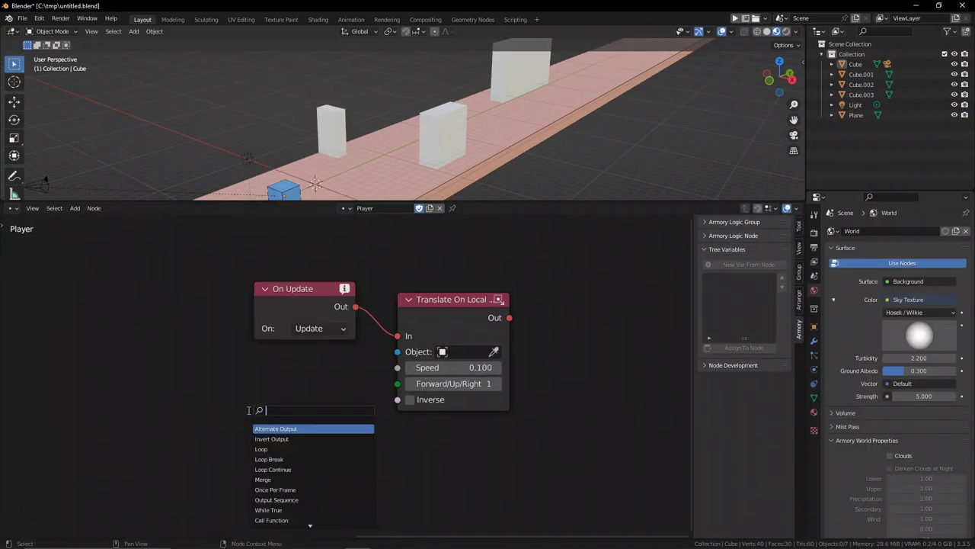
text(flo)
key(Return)
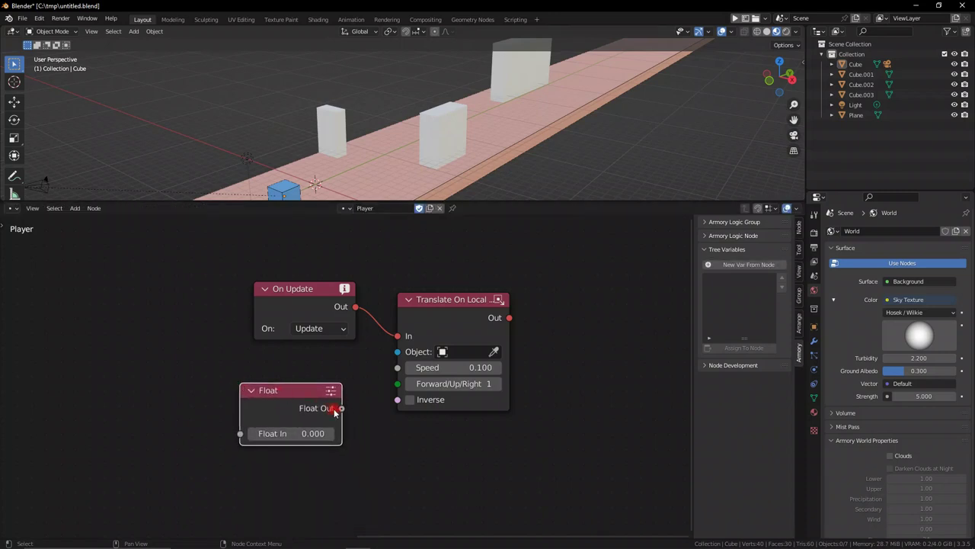
drag(403, 372, 399, 369)
Step: Turn the Float node into a tree variable named speed, set it to 0.1 and place its node beneath On Update
click(774, 250)
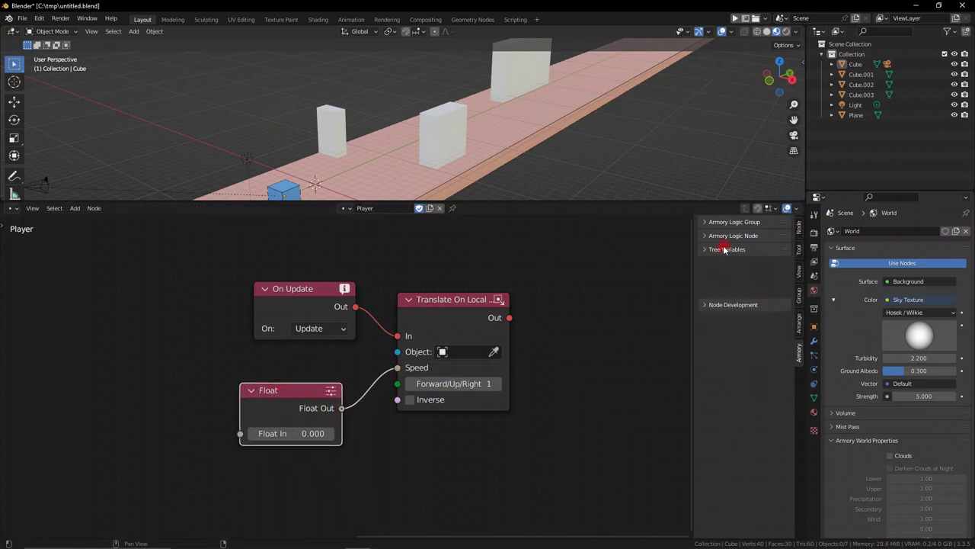
click(776, 251)
click(737, 265)
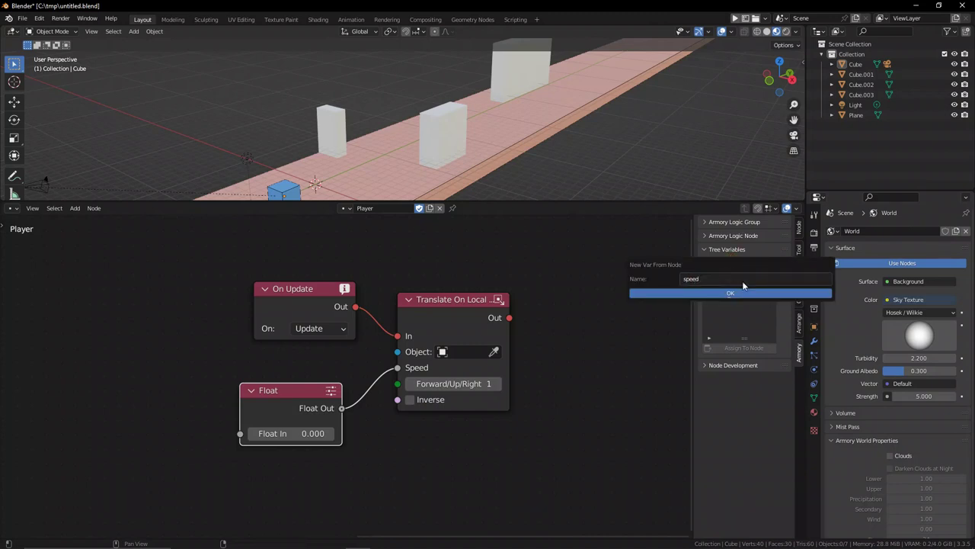
key(Return)
drag(296, 418, 260, 397)
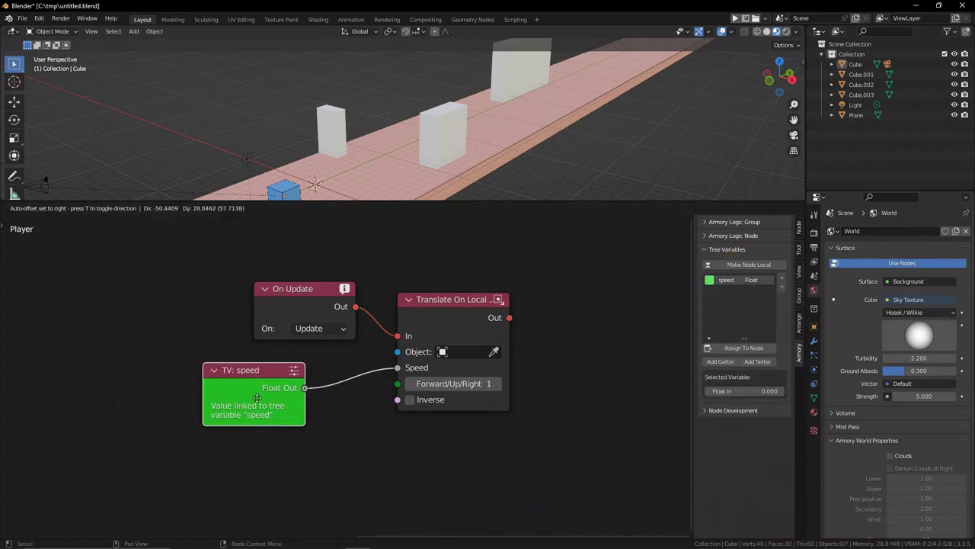
click(769, 391)
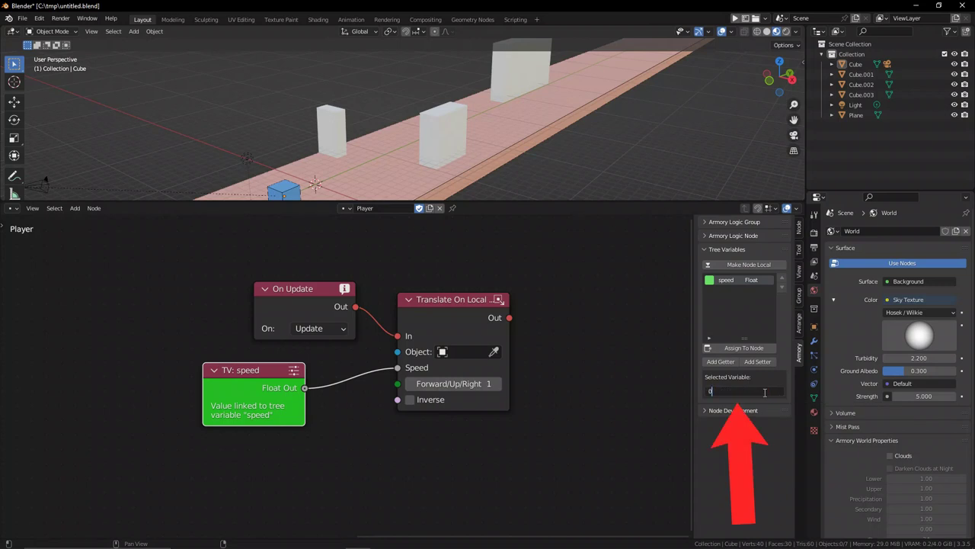
drag(277, 372, 329, 364)
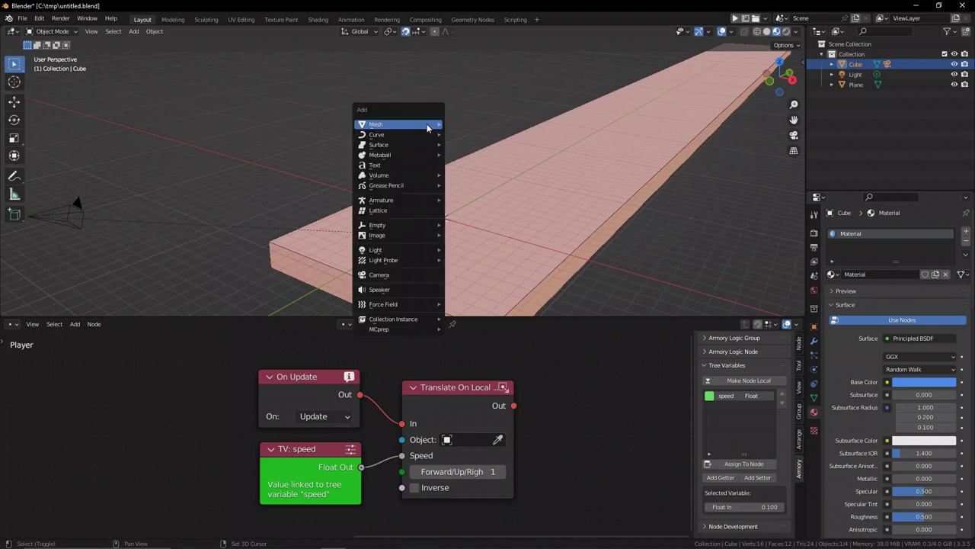
Step: Add a cone with 5 vertices at the world origin and scale it by 2
mouse_move(381, 125)
click(455, 193)
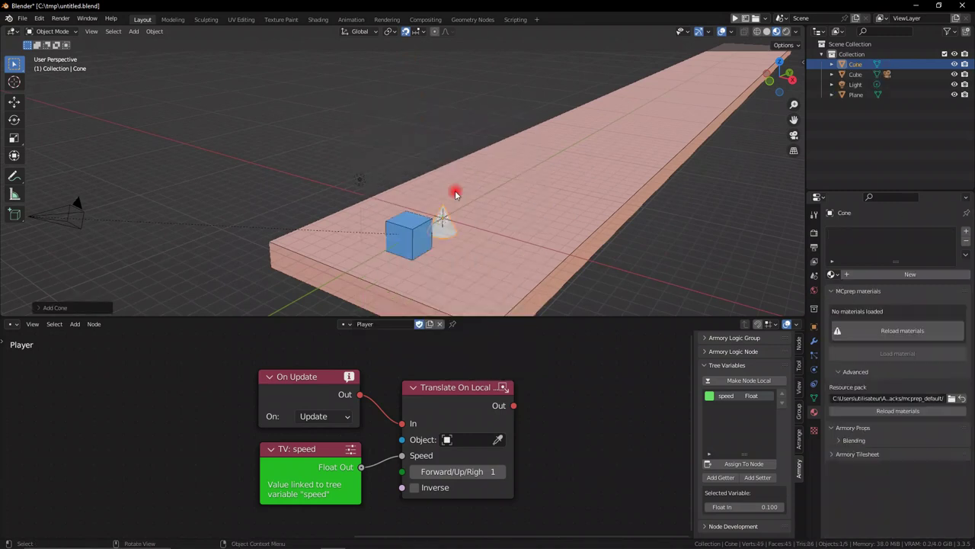
click(45, 309)
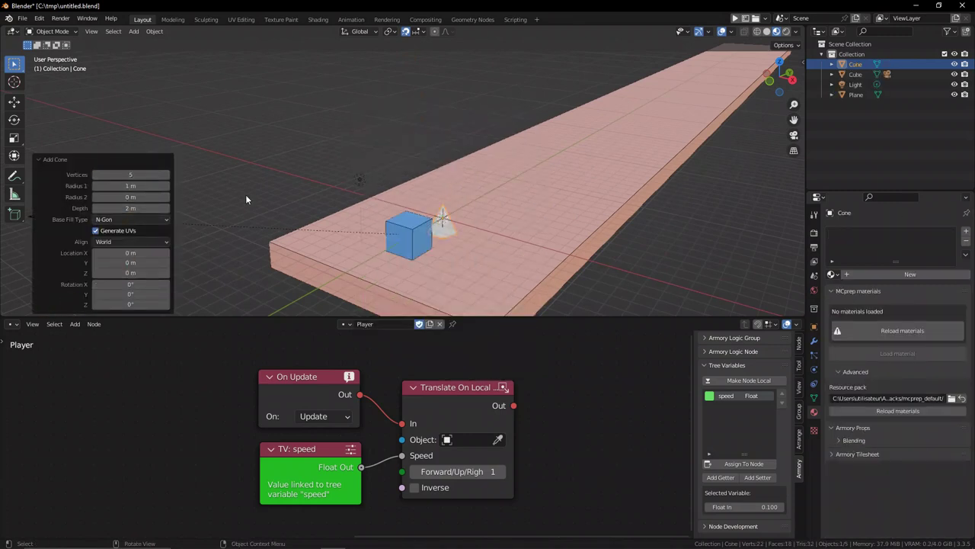
key(s)
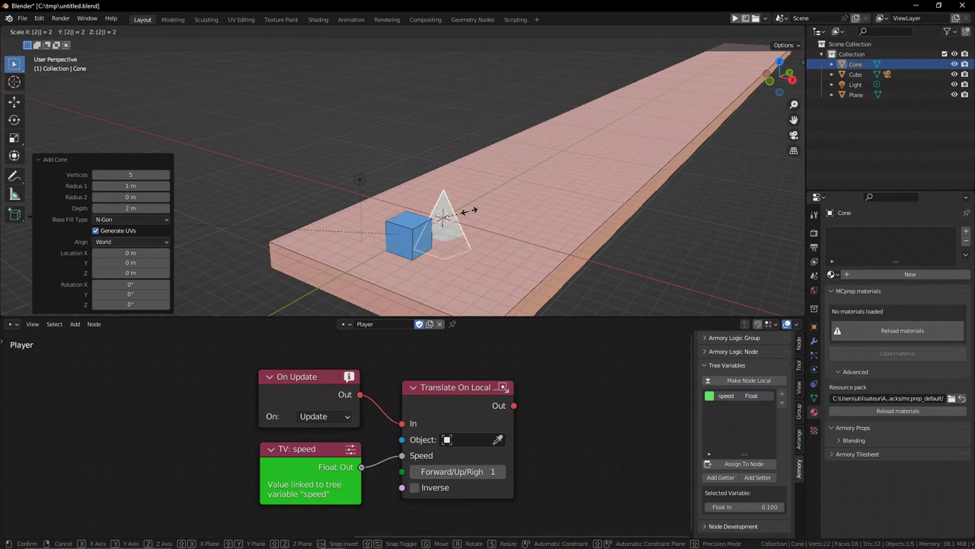
key(Return)
Step: Raise the cone 1 m along Z and move it farther down the track, away from the cube
key(g)
key(z)
click(469, 199)
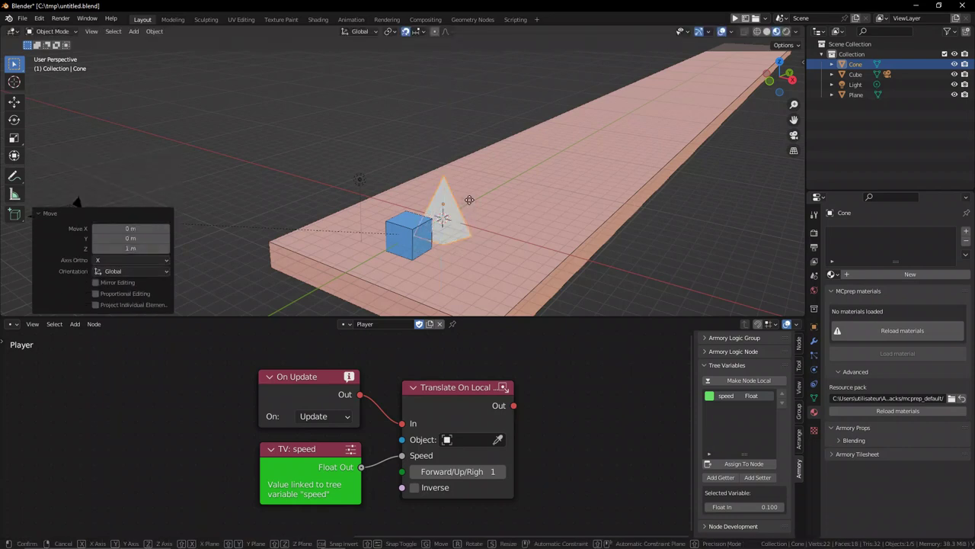
click(533, 175)
Step: Give the cone a new material with a green base color
middle_drag(533, 176, 503, 228)
click(882, 274)
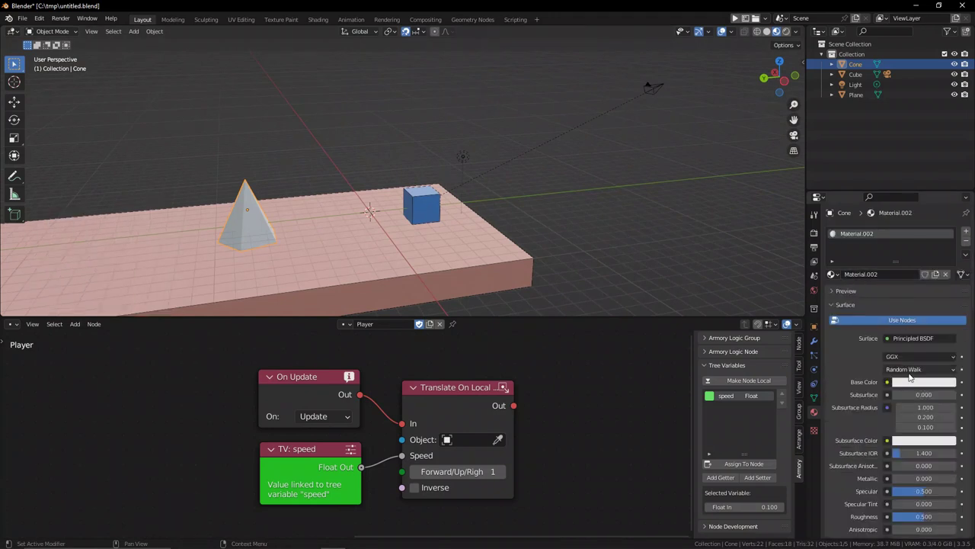
click(924, 382)
click(876, 268)
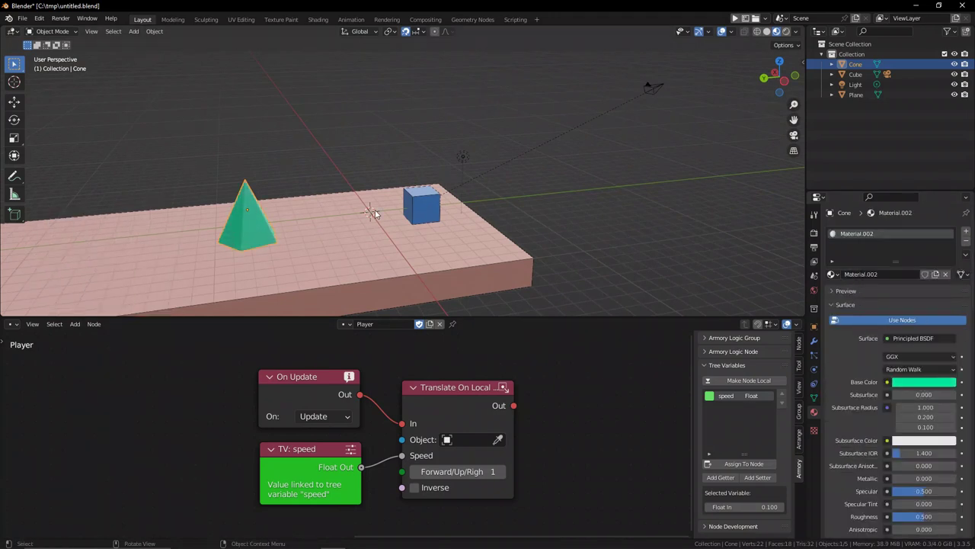
Step: Make the cone a Passive rigid body with a Cone collision shape and Trigger enabled
middle_drag(373, 213, 648, 213)
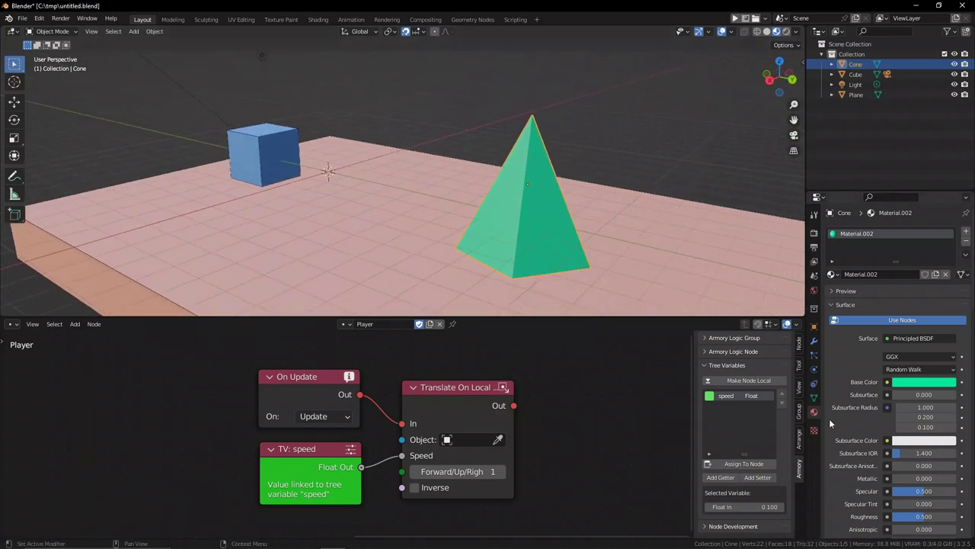
click(815, 370)
click(939, 253)
click(911, 297)
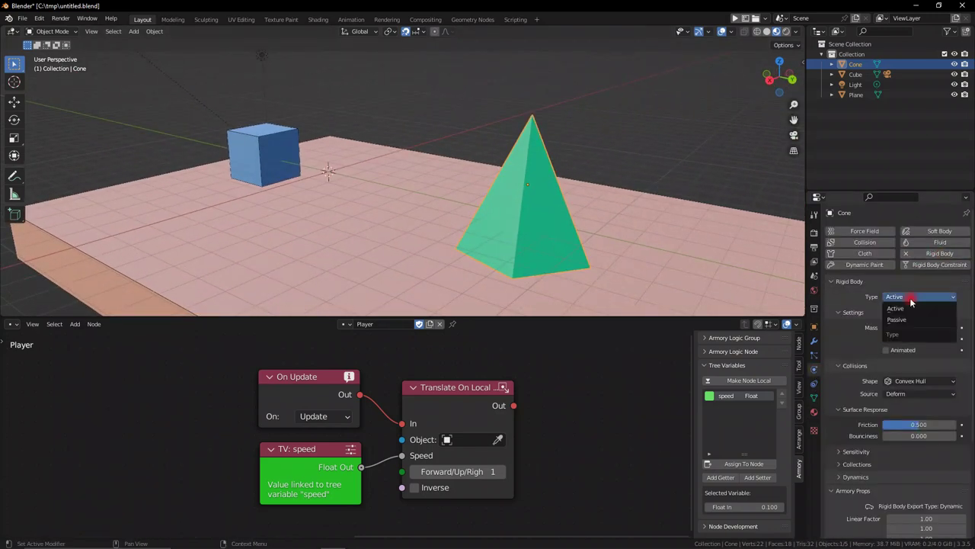
click(914, 320)
click(912, 359)
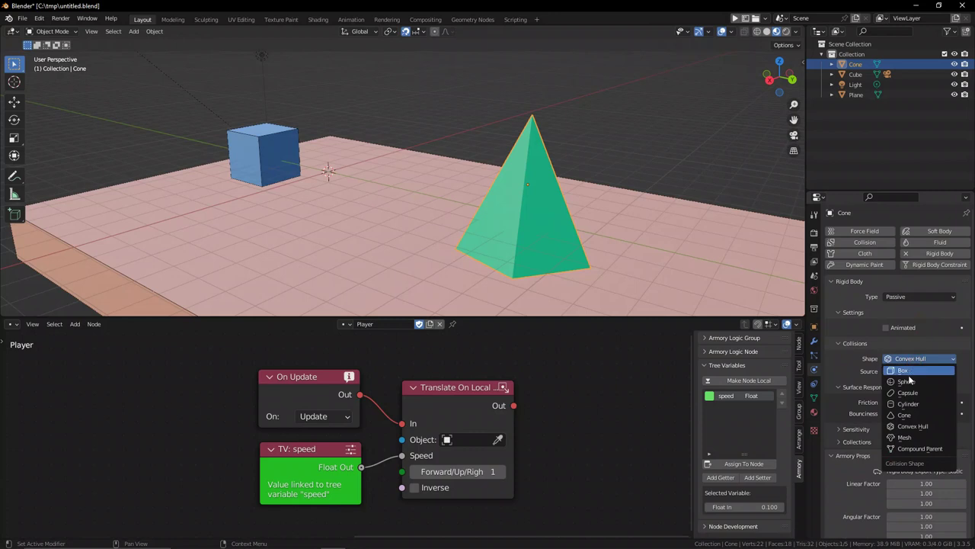
click(904, 415)
scroll(915, 381, down, 3)
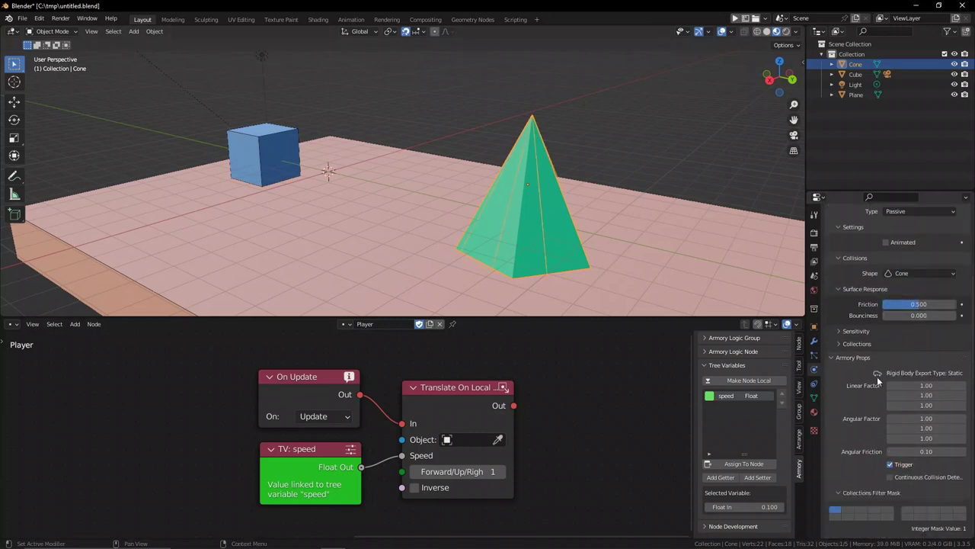
Step: Open the cone's object properties
scroll(877, 377, up, 4)
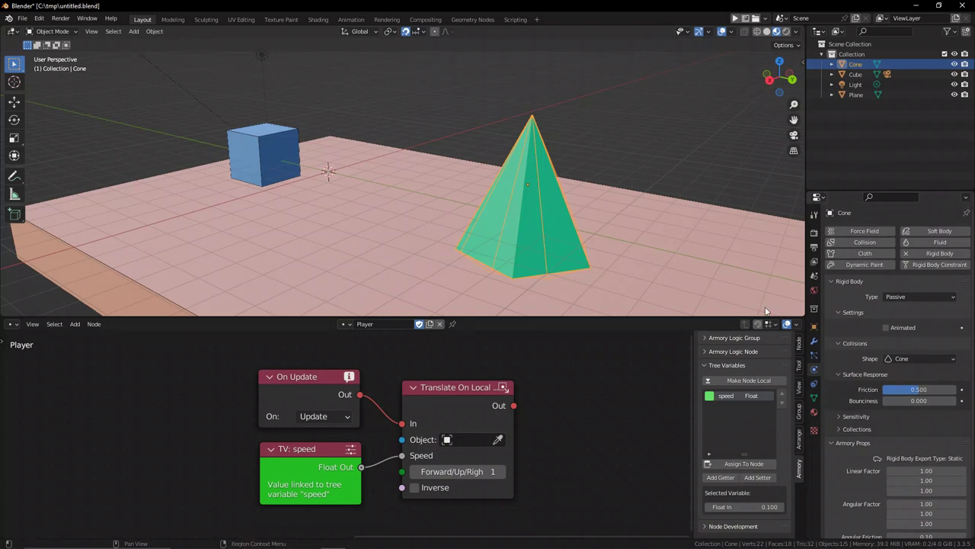
click(814, 326)
scroll(908, 383, down, 1)
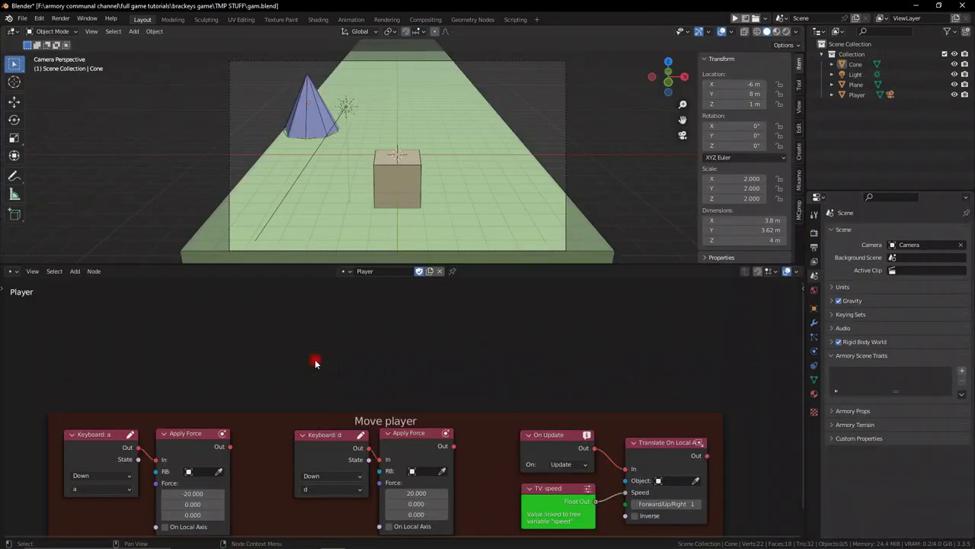
Step: Add an On Contact Array node in the free space above the Move player frame
key(shift+a)
mouse_move(274, 392)
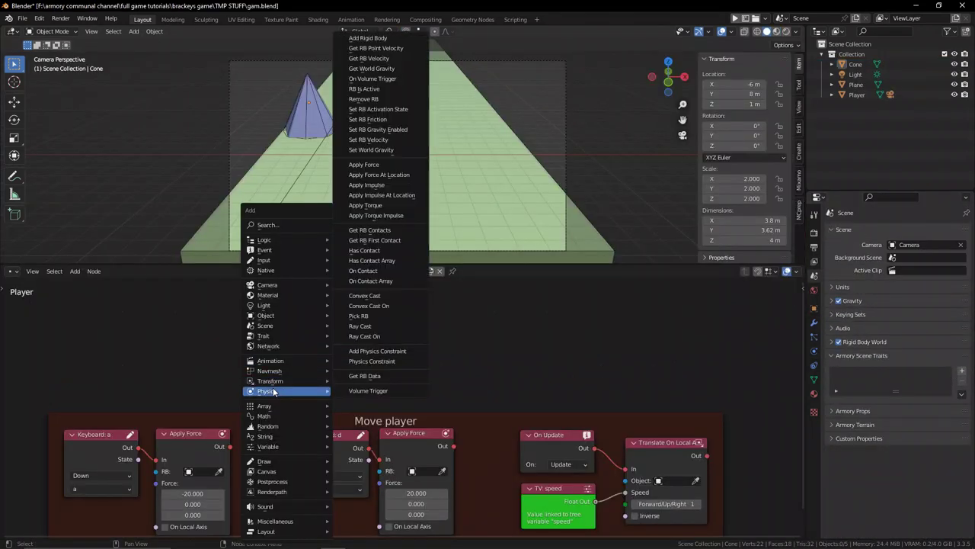
click(386, 280)
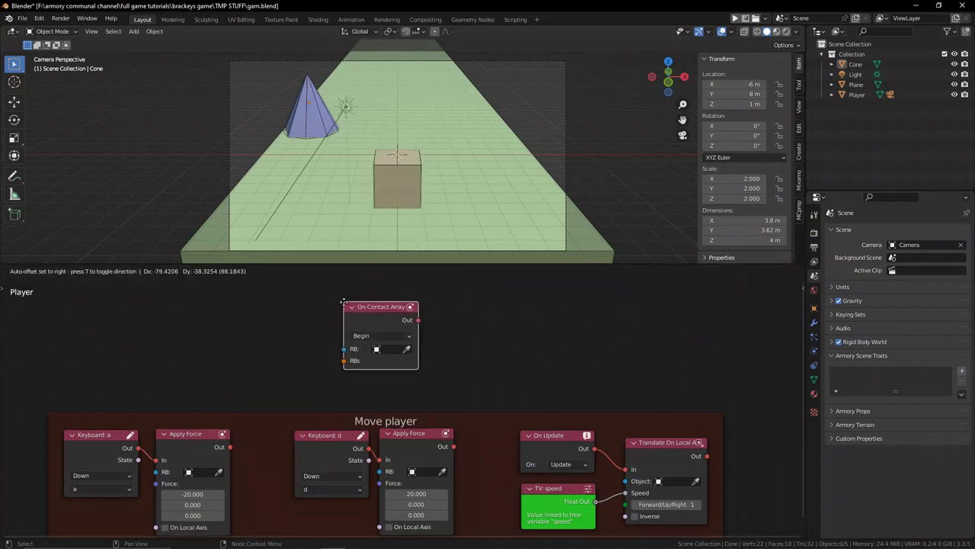
middle_drag(469, 330, 462, 403)
scroll(462, 403, up, 3)
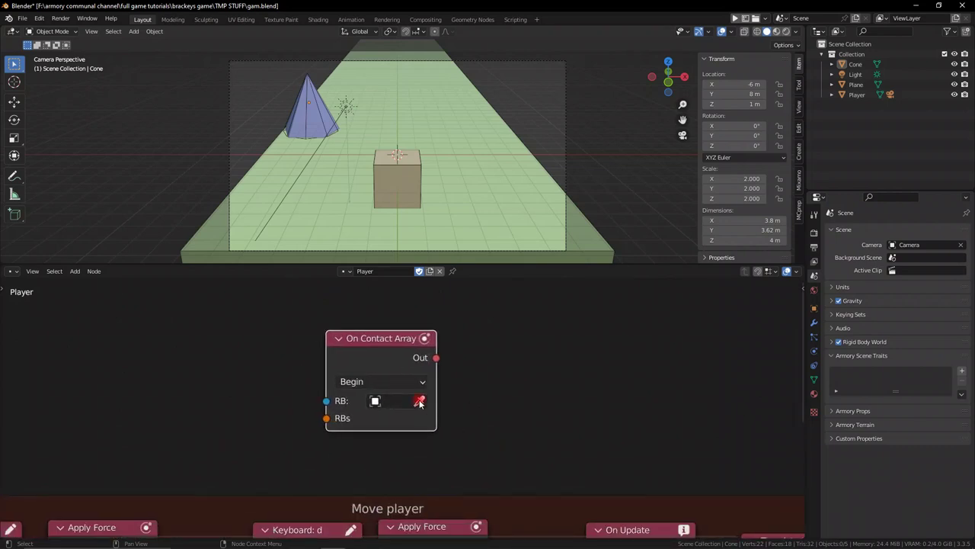
mouse_move(408, 415)
mouse_down()
mouse_move(389, 415)
mouse_move(406, 404)
mouse_up()
Step: Add a Collection node beside the On Contact Array node and connect its Array output to the RBs input
middle_drag(229, 402, 335, 418)
key(shift+a)
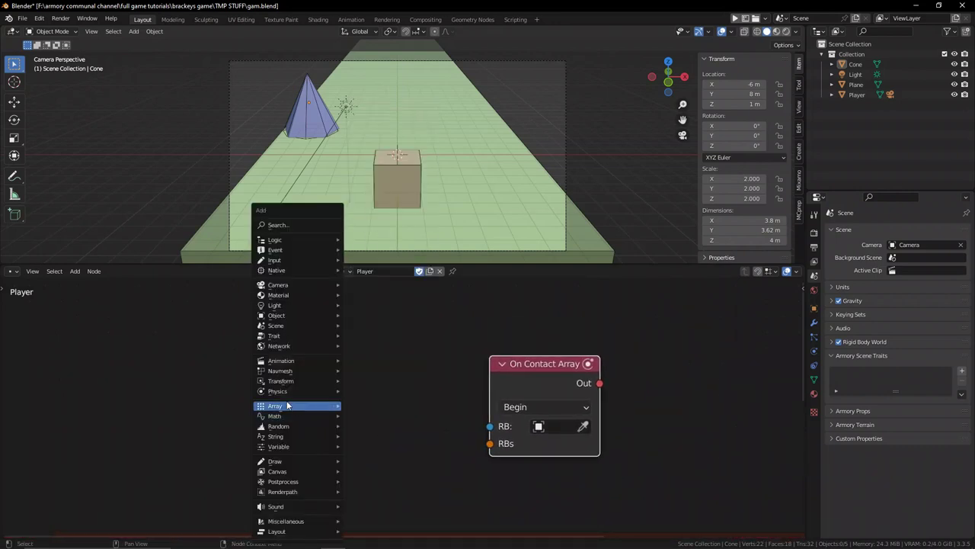
mouse_move(328, 405)
key(Escape)
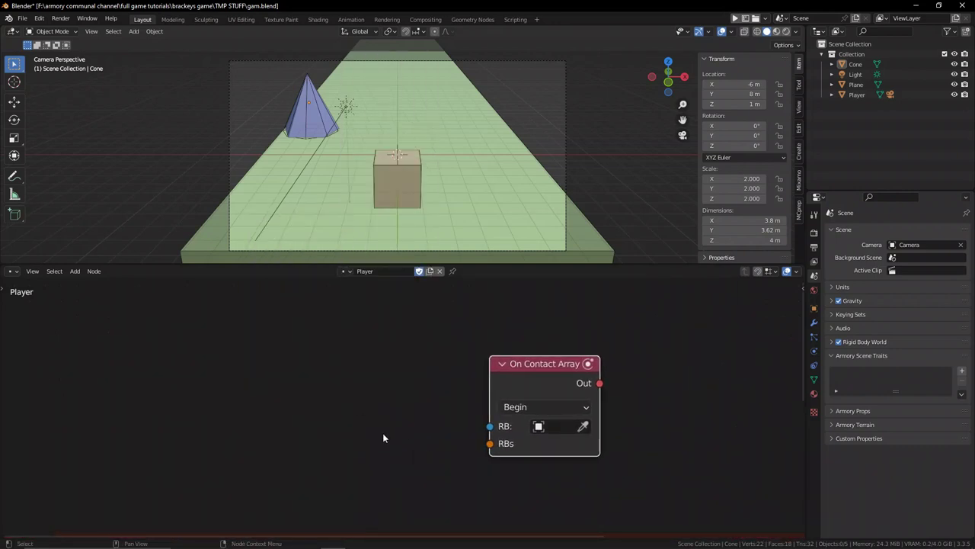
key(shift+a)
text(collect)
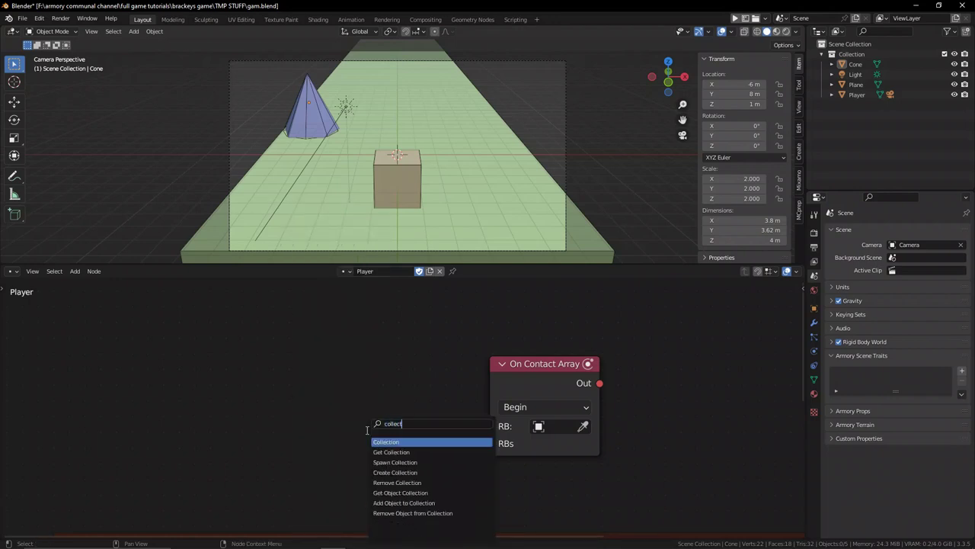
key(Return)
click(333, 405)
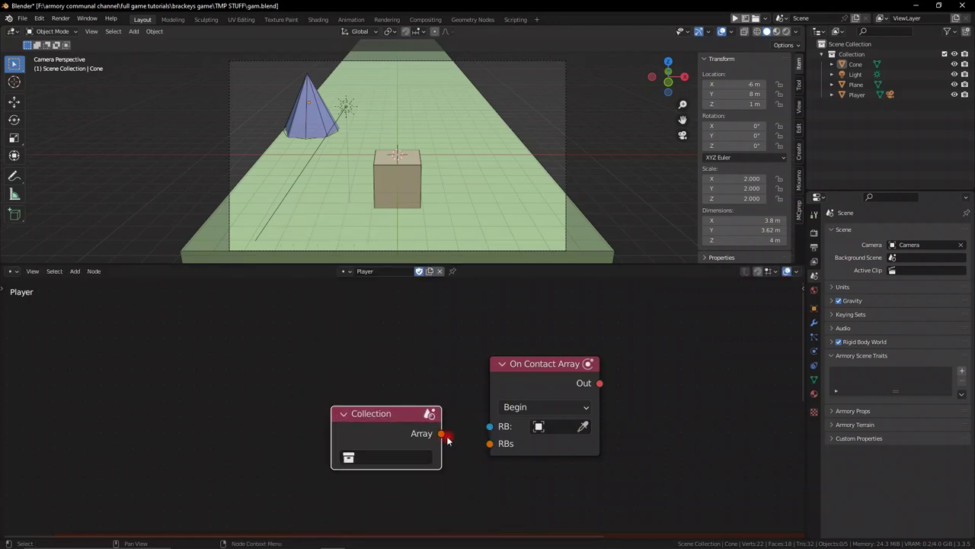
drag(498, 444, 498, 444)
middle_drag(498, 444, 349, 435)
Step: Move the cone into a new collection named spike
click(240, 447)
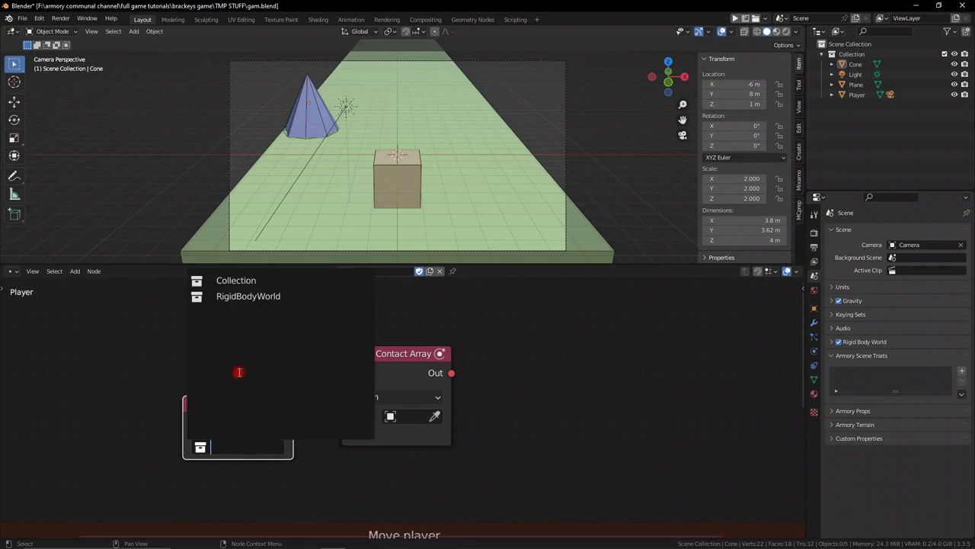
click(242, 282)
click(334, 98)
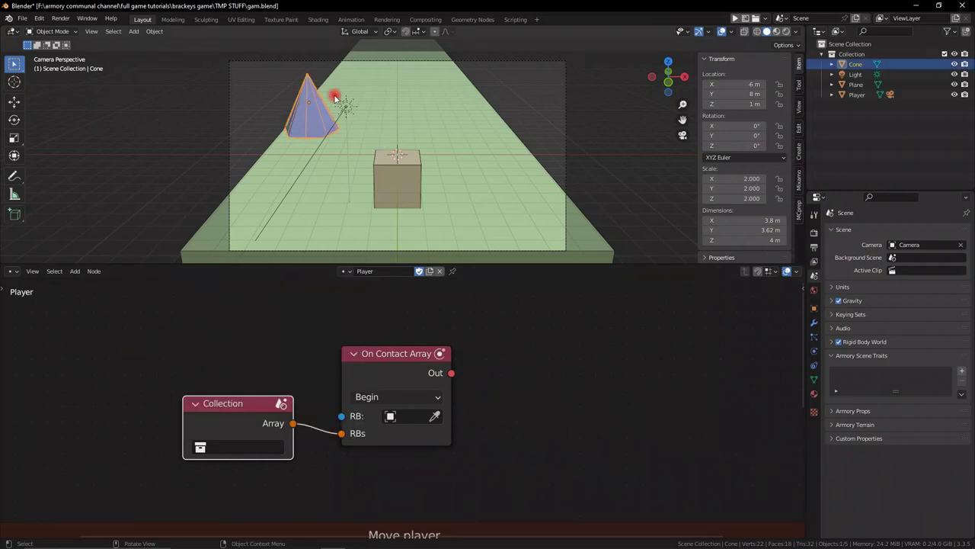
scroll(327, 125, up, 2)
key(m)
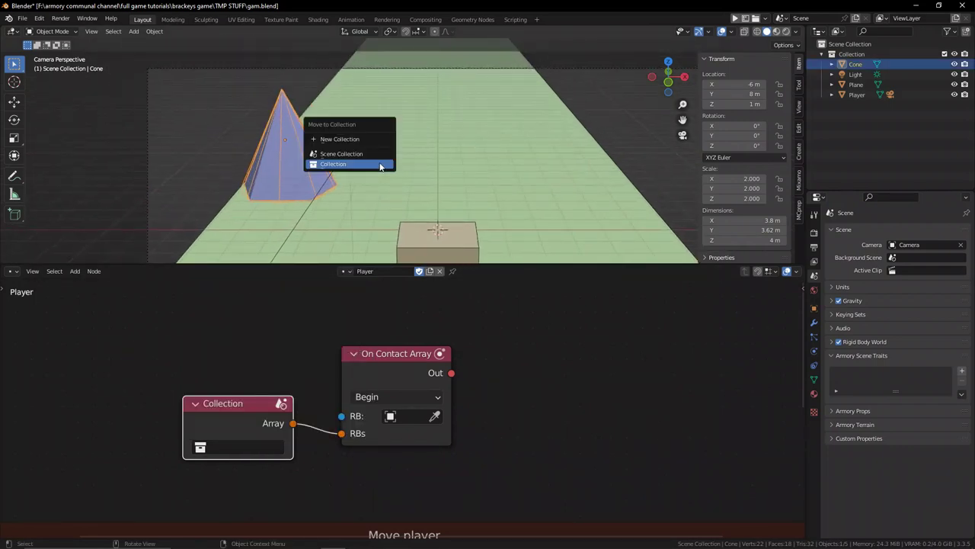
click(334, 138)
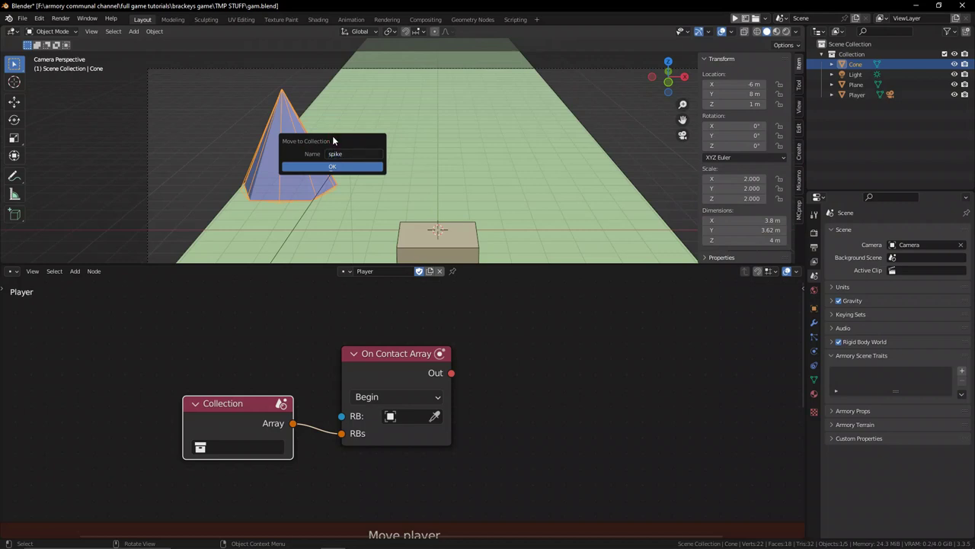
click(329, 166)
Step: Set the Collection node to spike and reposition it and the On Contact Array node
click(226, 453)
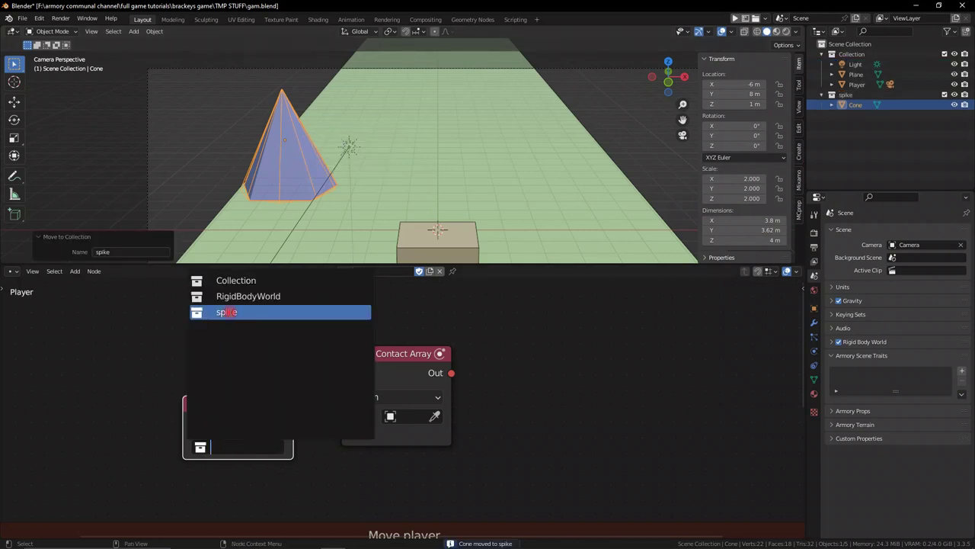
click(229, 312)
scroll(346, 446, down, 3)
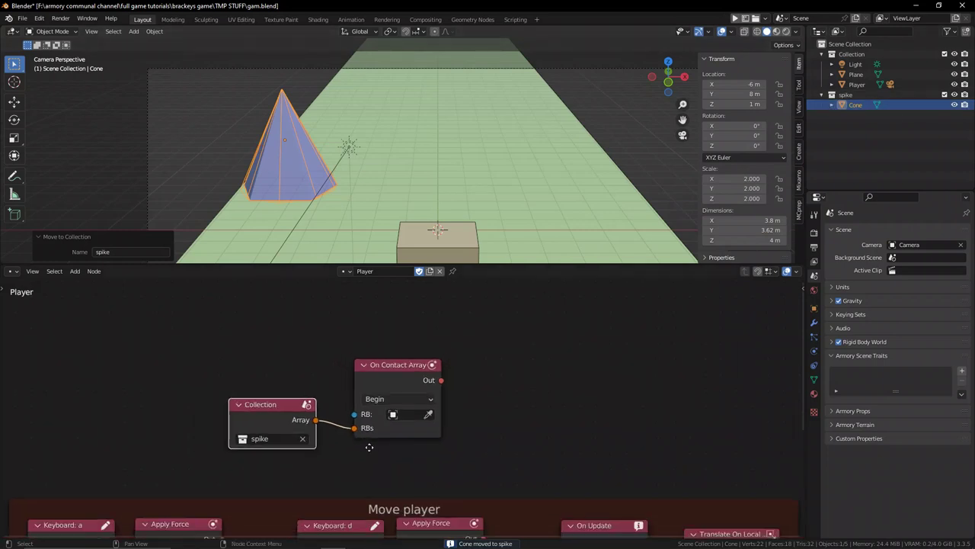
middle_drag(372, 446, 336, 434)
scroll(348, 433, up, 5)
drag(342, 347, 331, 330)
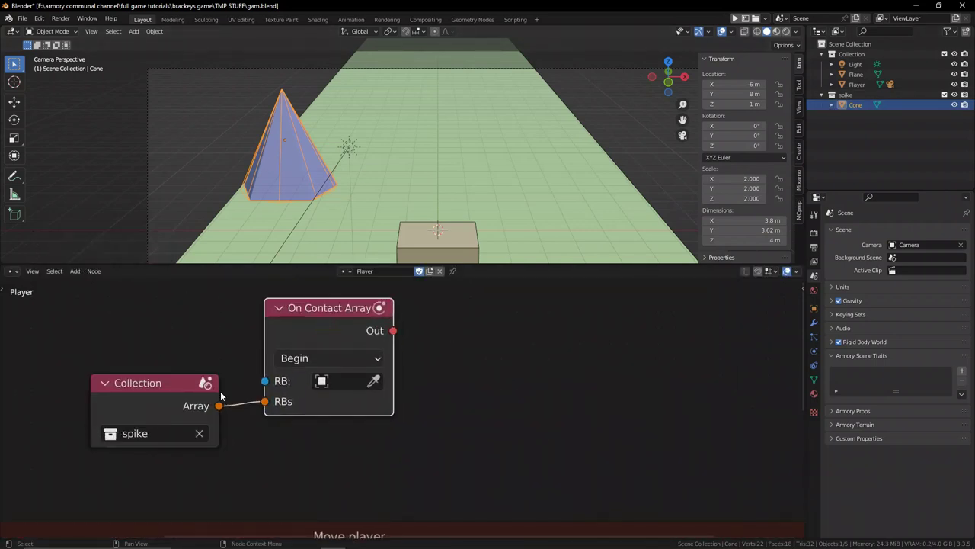
mouse_move(186, 399)
mouse_down()
mouse_move(190, 417)
mouse_move(175, 413)
mouse_up()
middle_drag(337, 427, 330, 437)
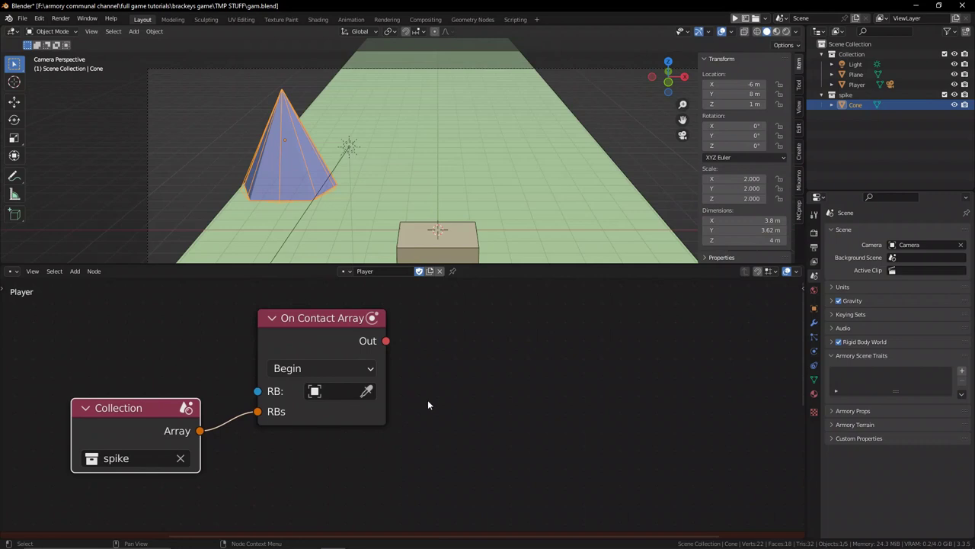
Step: Add a Set Scene Active node beyond the On Contact Array node's output
key(shift+a)
text(sset sc)
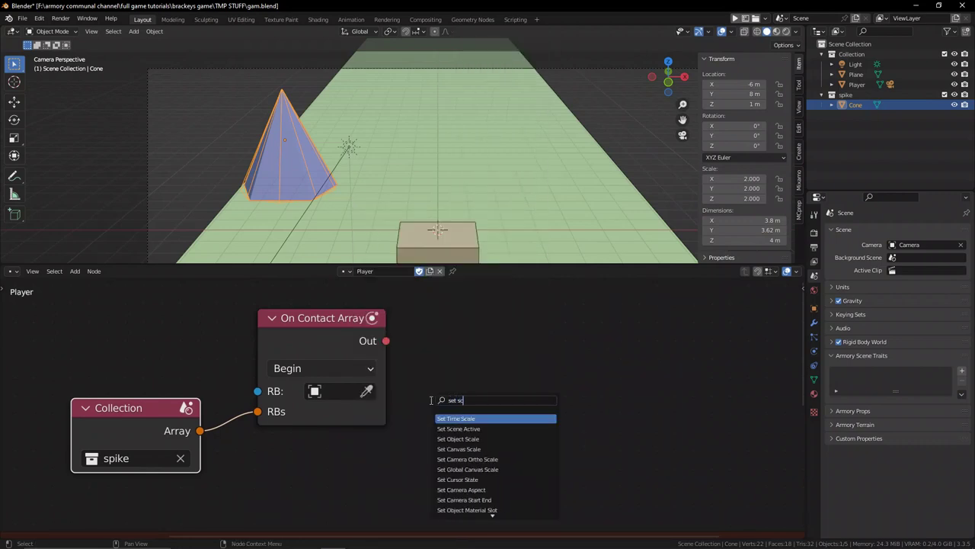
text(ene)
key(Return)
click(491, 341)
Step: Add a Get Scene Active node below and between the On Contact Array and Set Scene Active nodes
key(shift+a)
mouse_move(488, 348)
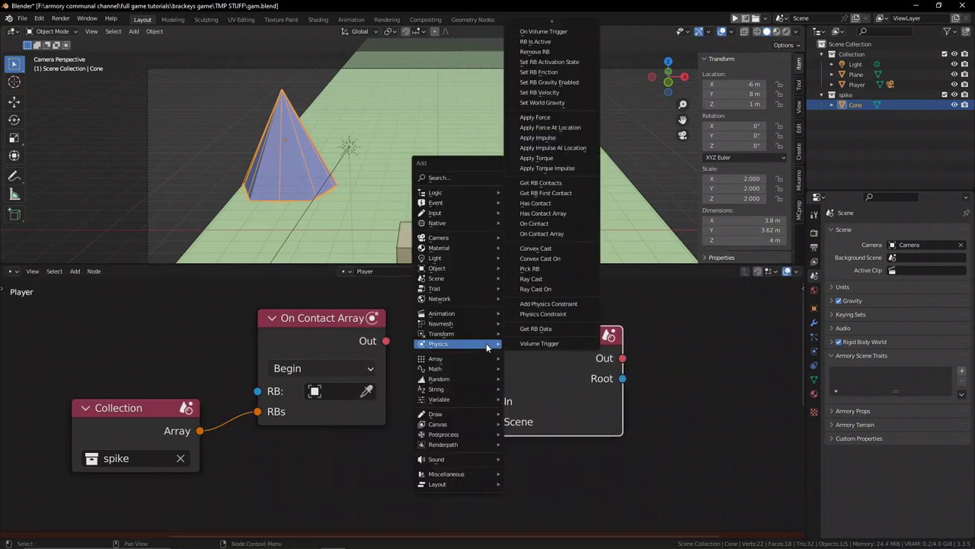
text(s)
text(get scene)
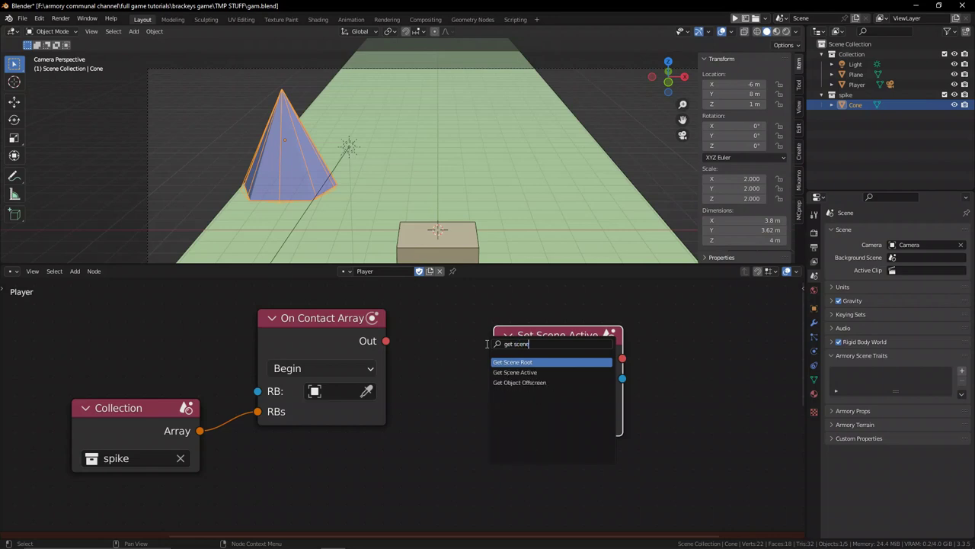
text( a)
key(Return)
click(411, 400)
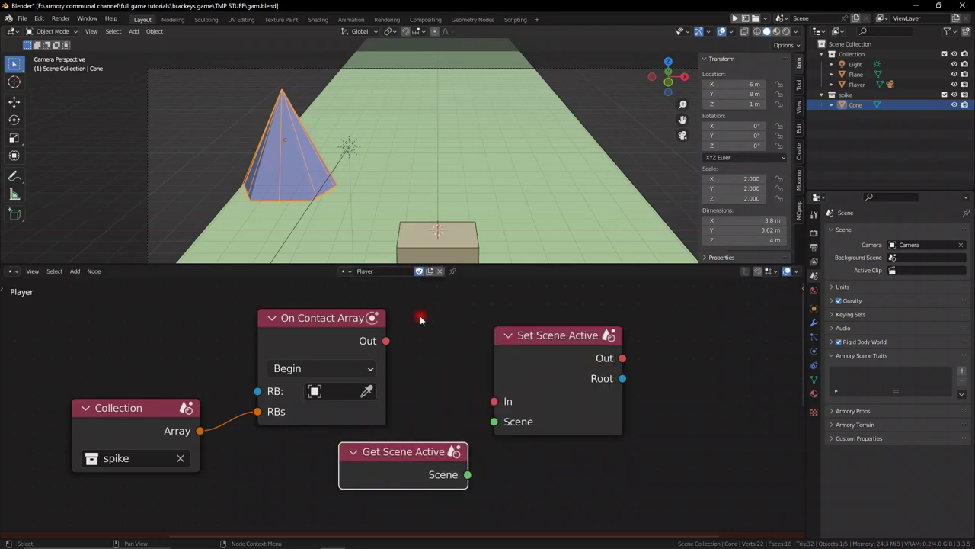
Step: Connect On Contact Array's Out to Set Scene Active's In and Get Scene Active's Scene to its Scene input, then tidy the nodes
drag(386, 341, 480, 391)
drag(467, 474, 497, 431)
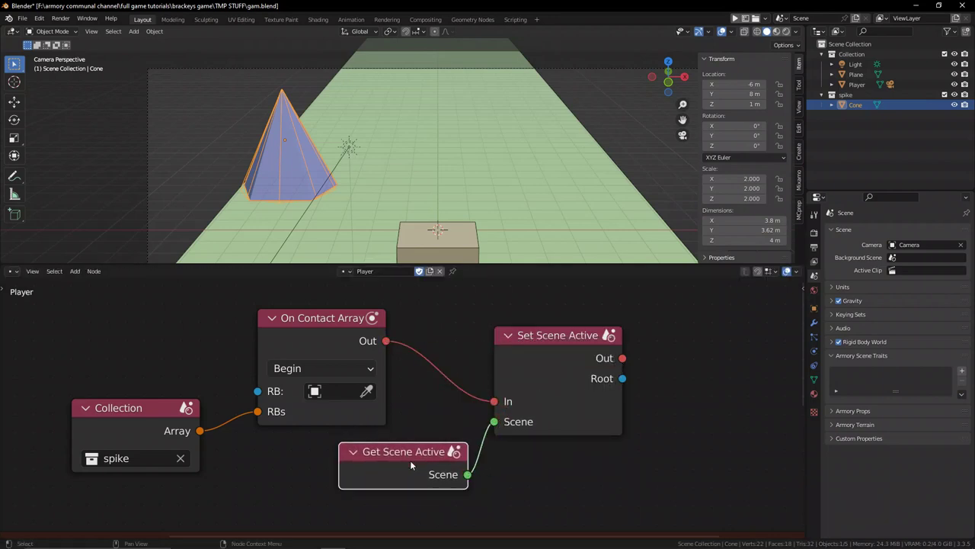
drag(412, 465, 330, 455)
drag(538, 358, 494, 347)
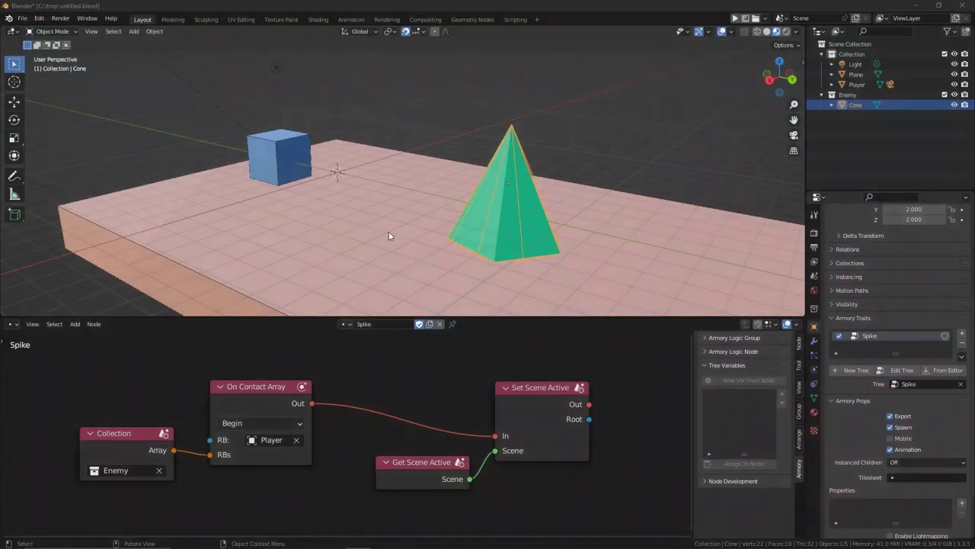
Step: Change the light to a Sun with strength 4 in rendered shading, and test the game in the player
scroll(302, 134, down, 3)
middle_drag(331, 109, 488, 206)
click(813, 370)
click(886, 276)
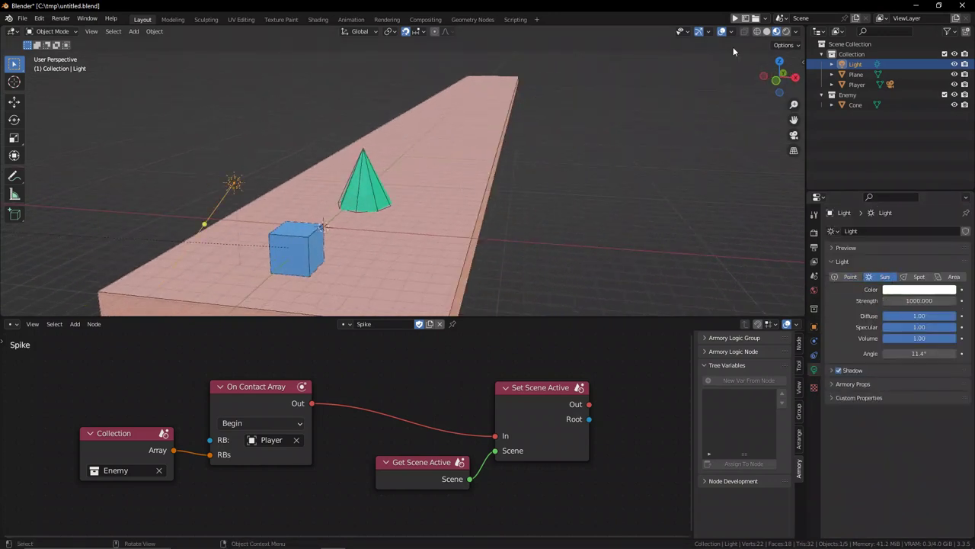
click(786, 32)
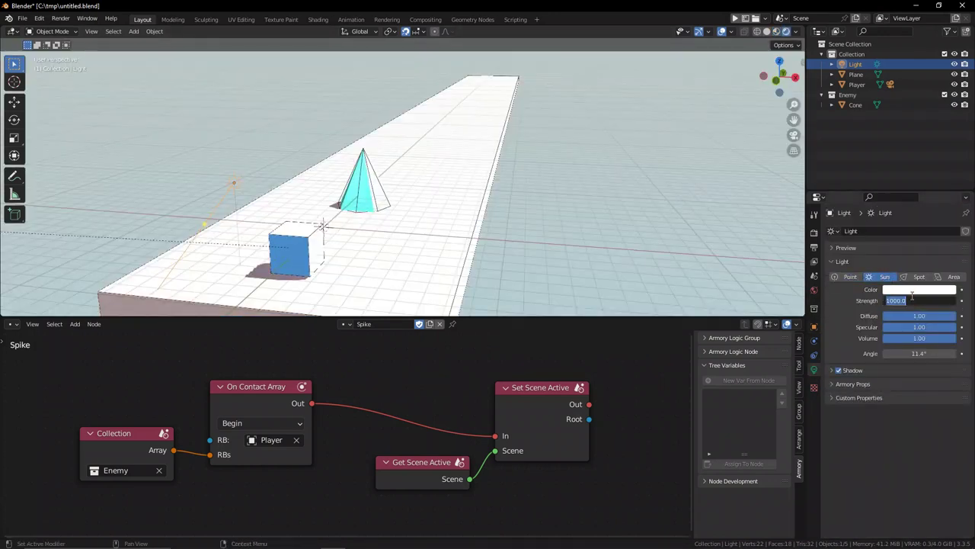
key(Return)
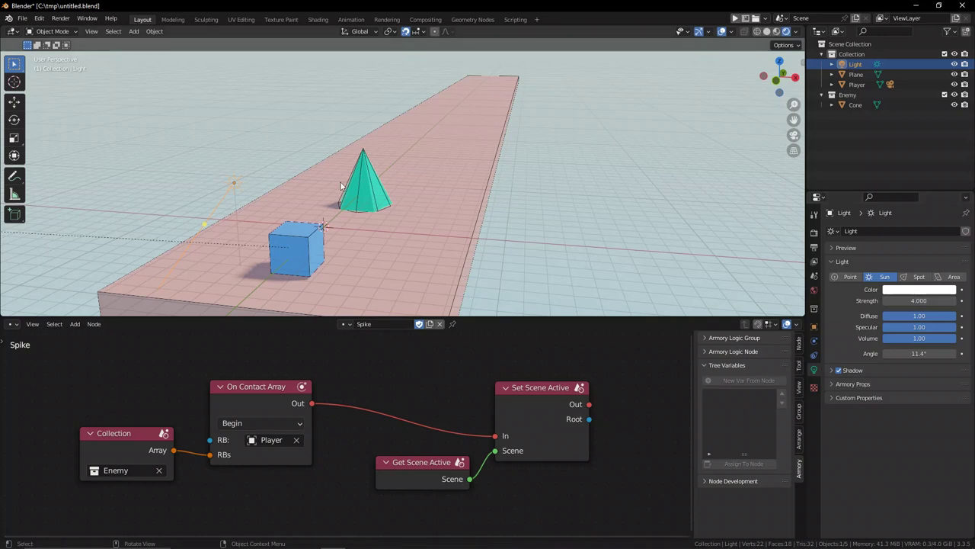
key(F5)
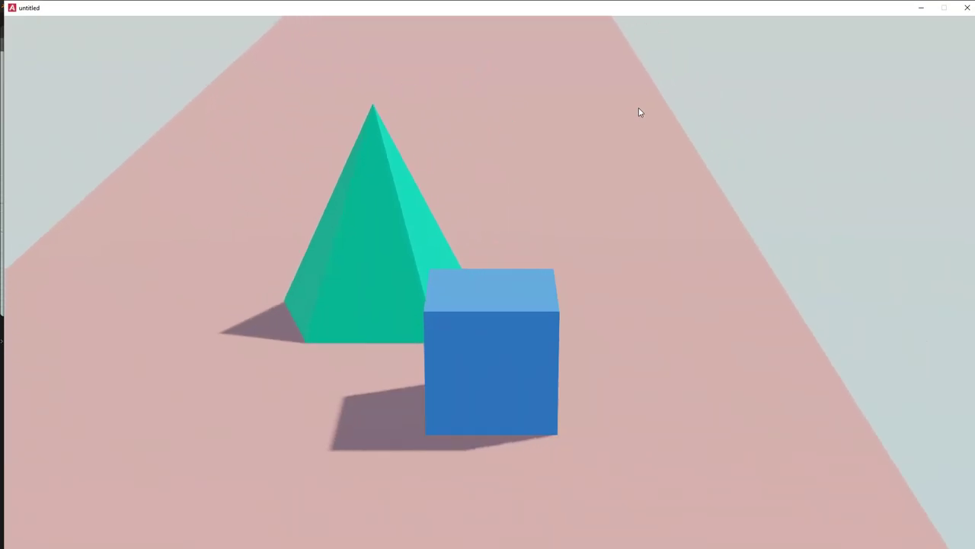
click(968, 8)
Step: From the top view, reposition the cone and duplicate it three times to form a row of four across the platform
click(376, 184)
middle_drag(435, 177, 470, 211)
key(KP_7)
scroll(470, 214, down, 3)
key(g)
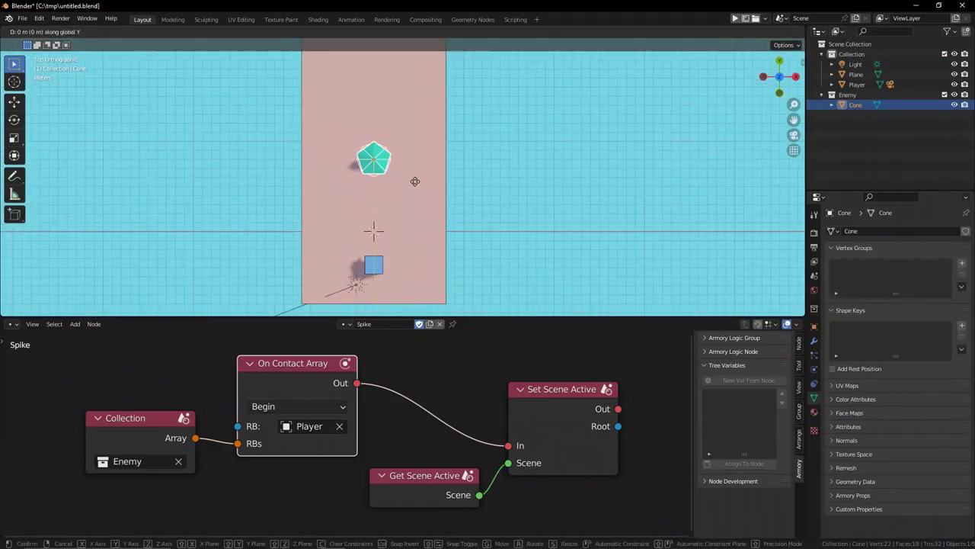
click(409, 182)
key(shift+d)
click(444, 178)
key(shift+d)
click(480, 176)
key(shift+d)
click(517, 174)
Step: Duplicate the row of four cones 17 m along the Y axis
middle_drag(515, 172, 597, 80)
drag(344, 150, 466, 178)
middle_drag(465, 178, 449, 198)
key(shift+d)
key(y)
click(363, 215)
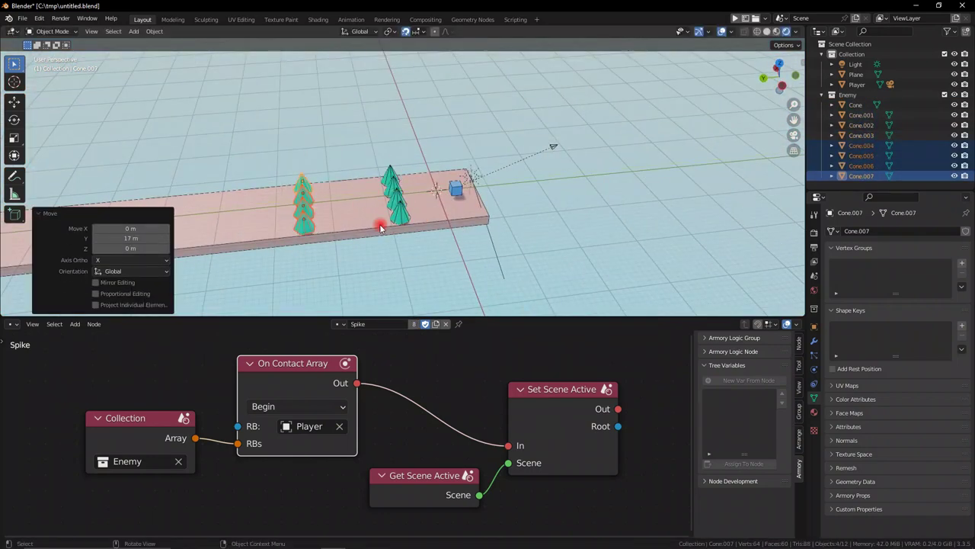
Step: Duplicate both cone rows along the Y axis to make four evenly spaced rows
middle_drag(381, 225, 407, 185)
drag(407, 185, 291, 161)
shift+middle_drag(293, 164, 476, 167)
middle_drag(476, 167, 444, 136)
key(shift+d)
key(y)
click(292, 201)
Step: Duplicate all four cone rows 68 m along the Y axis
drag(621, 199, 286, 145)
scroll(415, 164, down, 5)
middle_drag(415, 164, 431, 233)
key(shift+d)
key(y)
click(293, 204)
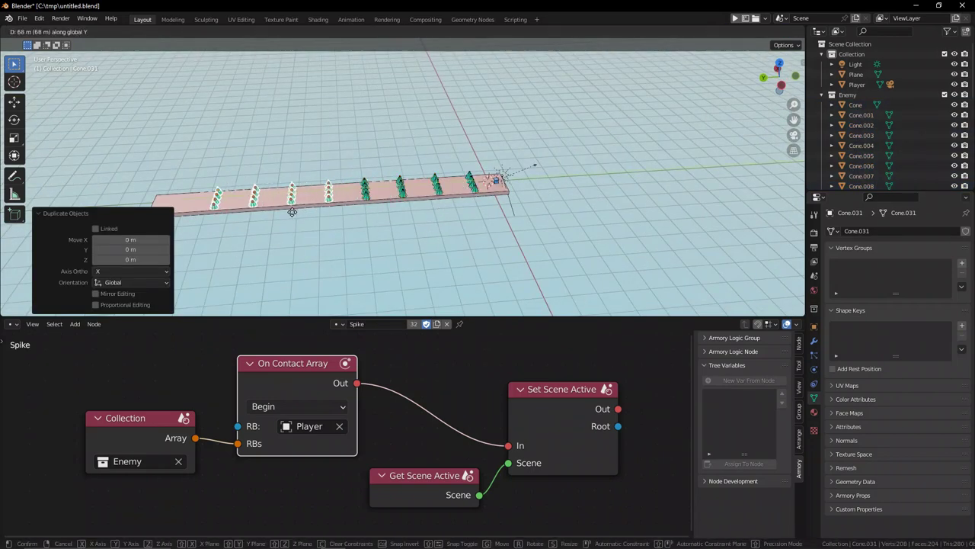
Step: Duplicate the farthest row of cones along the Y axis to add a ninth row near the platform's end
middle_drag(293, 204, 254, 112)
drag(255, 112, 298, 155)
key(shift+d)
key(y)
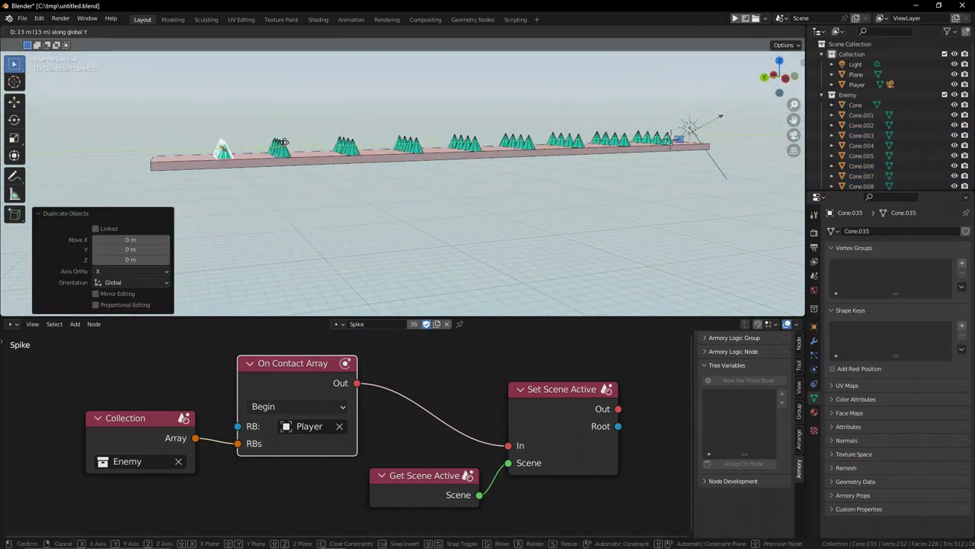
click(279, 143)
Step: Delete individual cones from different rows to open gaps, and test the game by steering the cube sideways
middle_drag(279, 143, 175, 183)
click(402, 210)
key(Delete)
middle_drag(402, 209, 449, 218)
click(449, 218)
key(Delete)
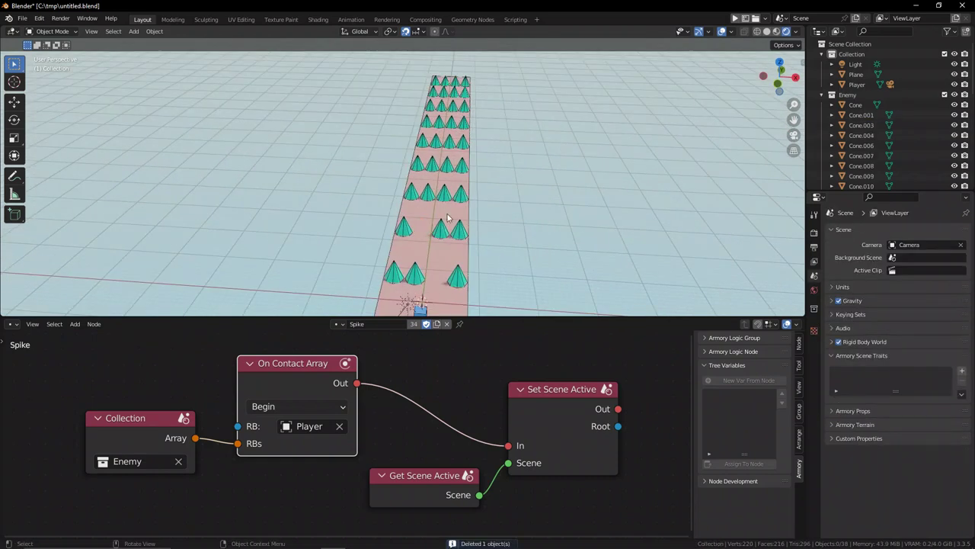
click(446, 167)
key(Delete)
click(448, 121)
key(Delete)
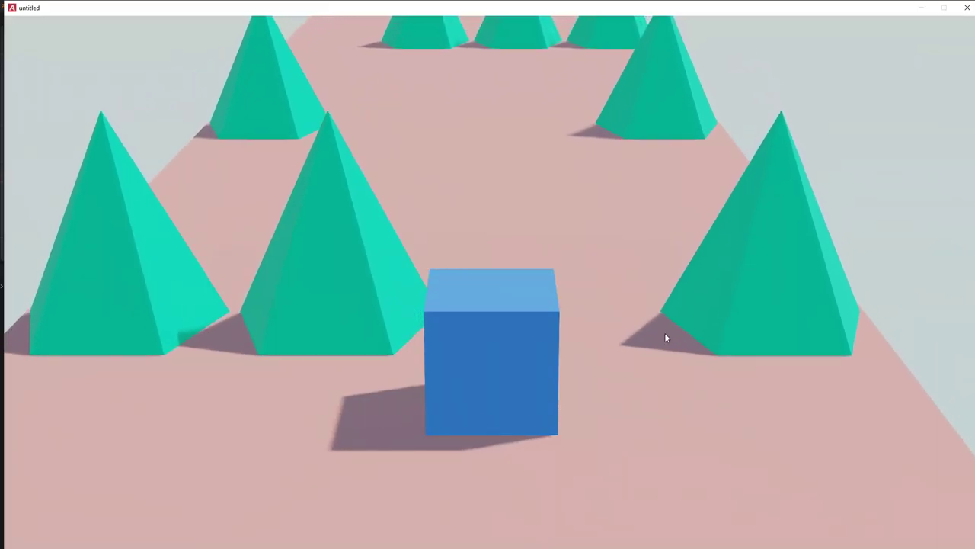
key(d)
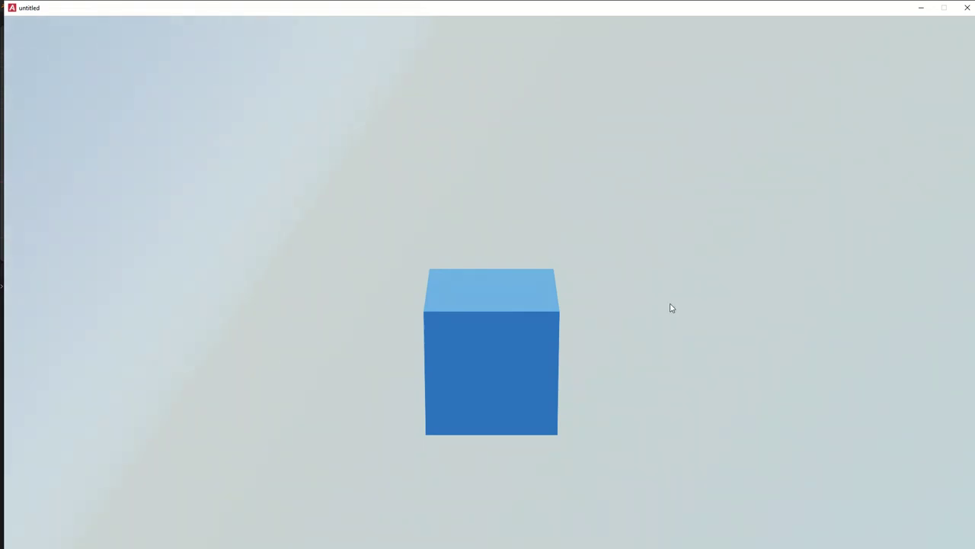
click(967, 7)
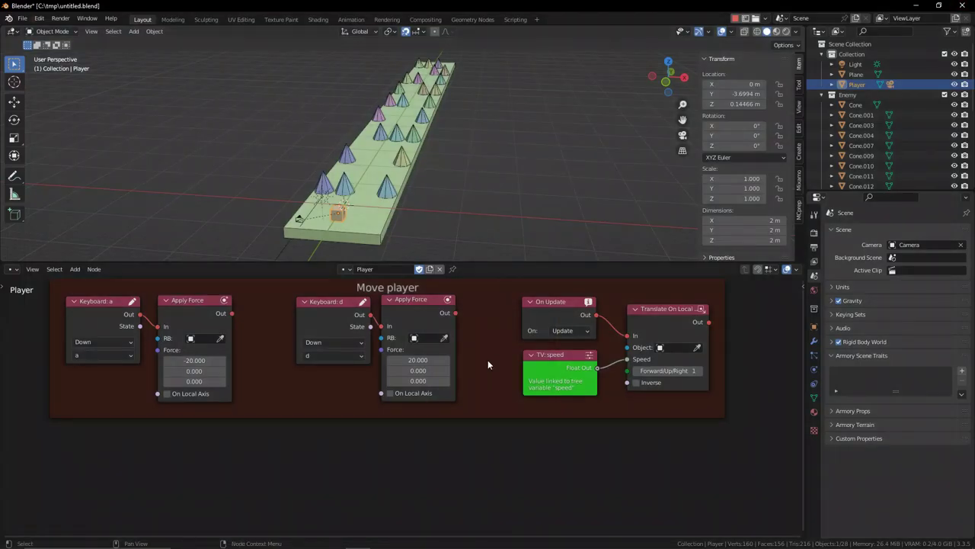
Step: Add an On Timer node in free space below the Move player frame, with Duration 1 and Repeat enabled
scroll(480, 381, down, 2)
scroll(366, 453, up, 2)
middle_drag(370, 451, 345, 353)
key(shift+a)
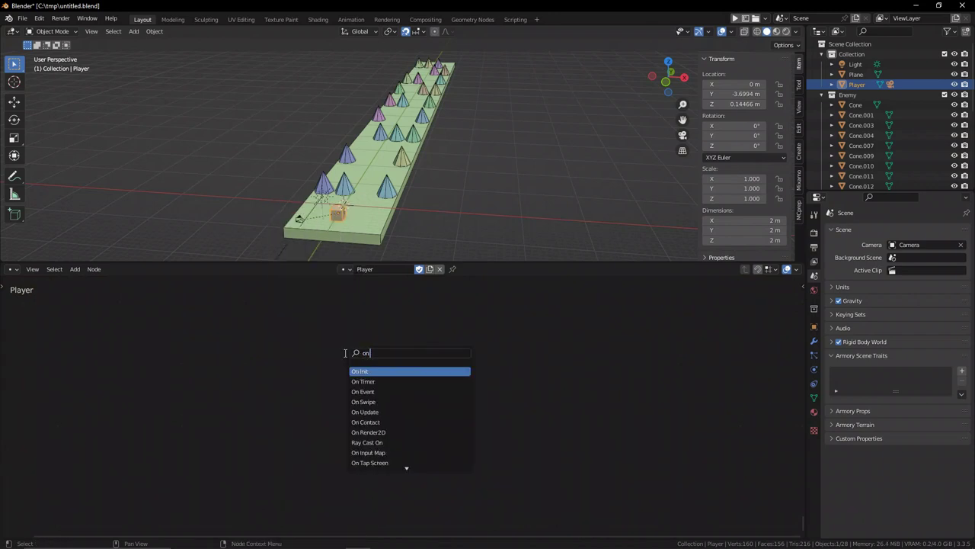
text(on timer)
key(Return)
click(303, 340)
click(334, 374)
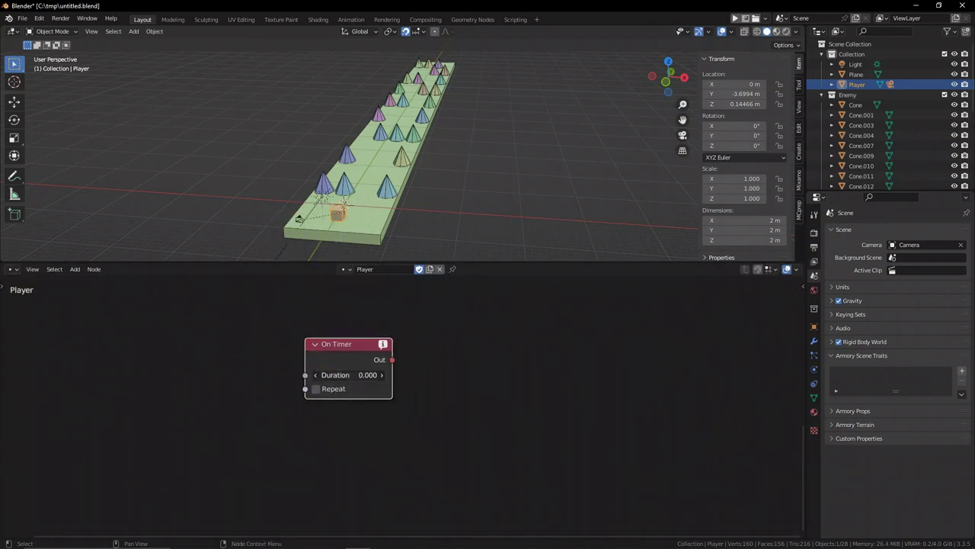
drag(347, 352, 295, 349)
Step: Add a Gate node next to the On Timer node and connect the timer's Out to the gate's In
key(shift+a)
text(sg)
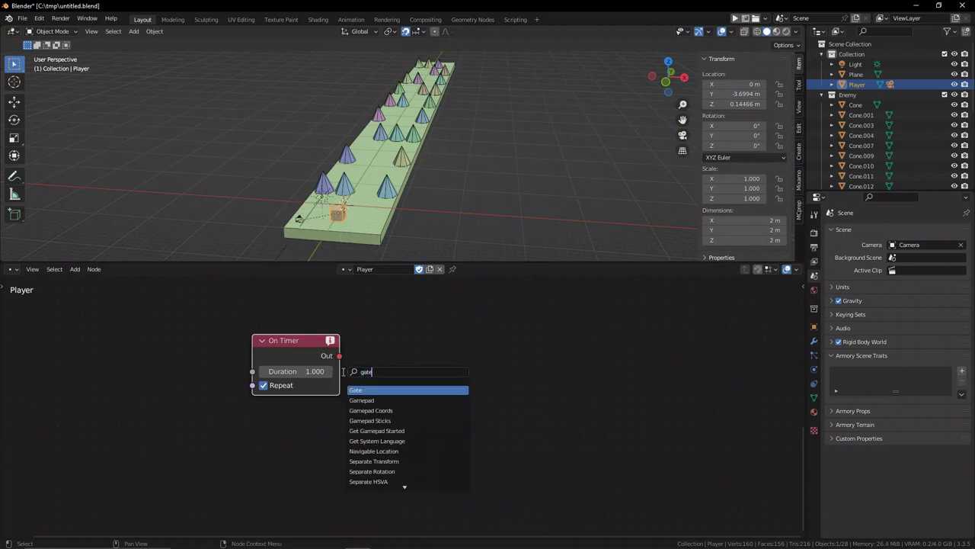
key(Return)
click(398, 350)
drag(340, 357, 352, 373)
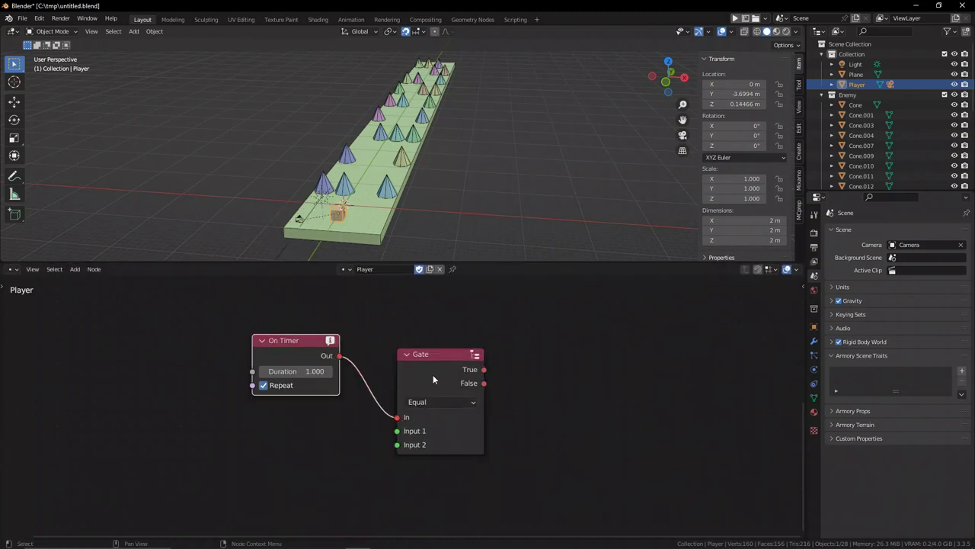
drag(432, 379, 414, 369)
Step: Add a Get Object Location node below the On Timer node and connect its Location to the gate's Input 1
key(shift+a)
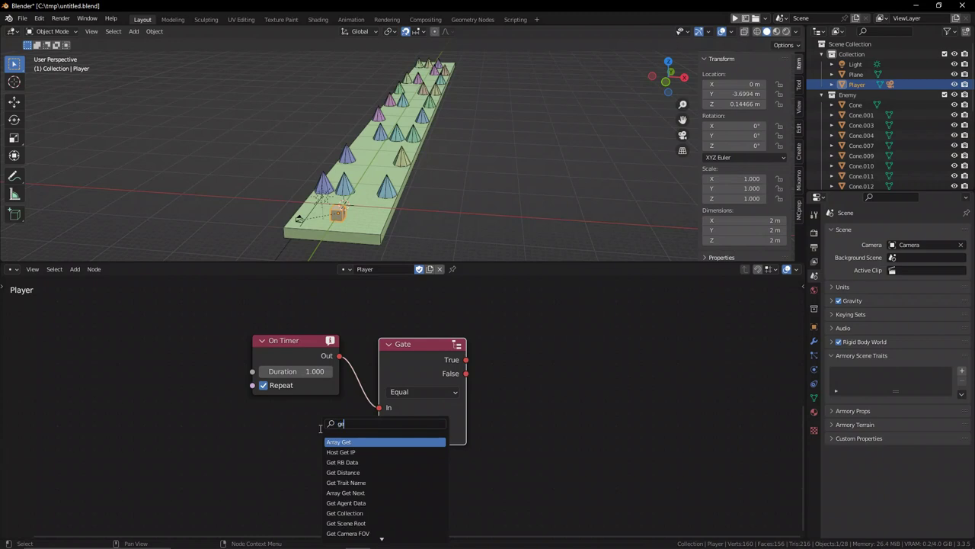
text(t lo)
click(349, 462)
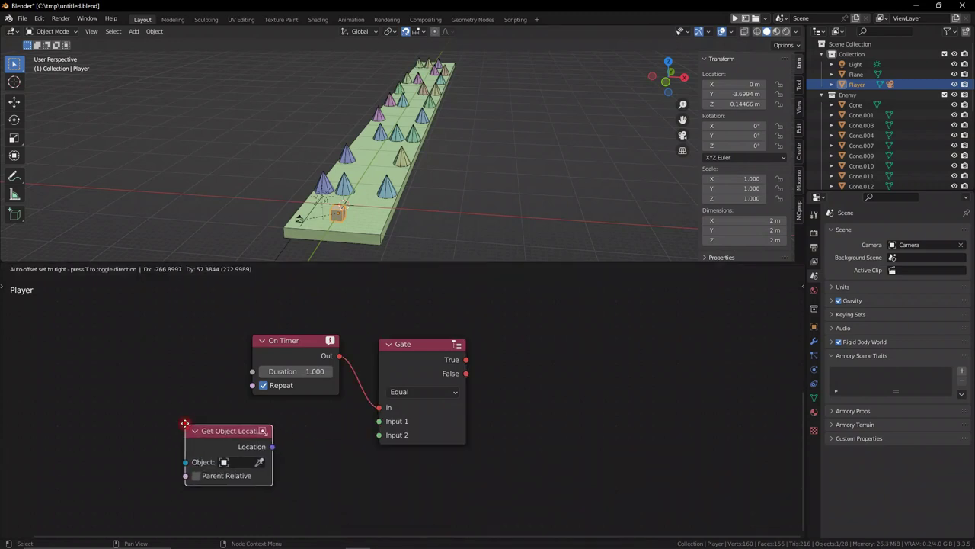
click(184, 423)
drag(273, 442, 371, 420)
Step: Add a Separate XYZ node below the location link and feed the object's Location into its Vector input
text(sep)
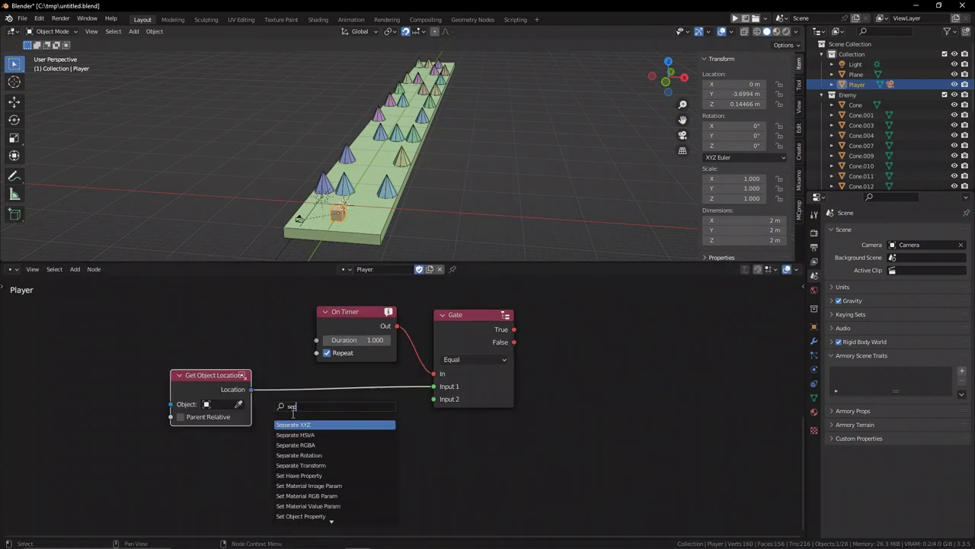
click(298, 422)
click(289, 415)
drag(251, 390, 290, 474)
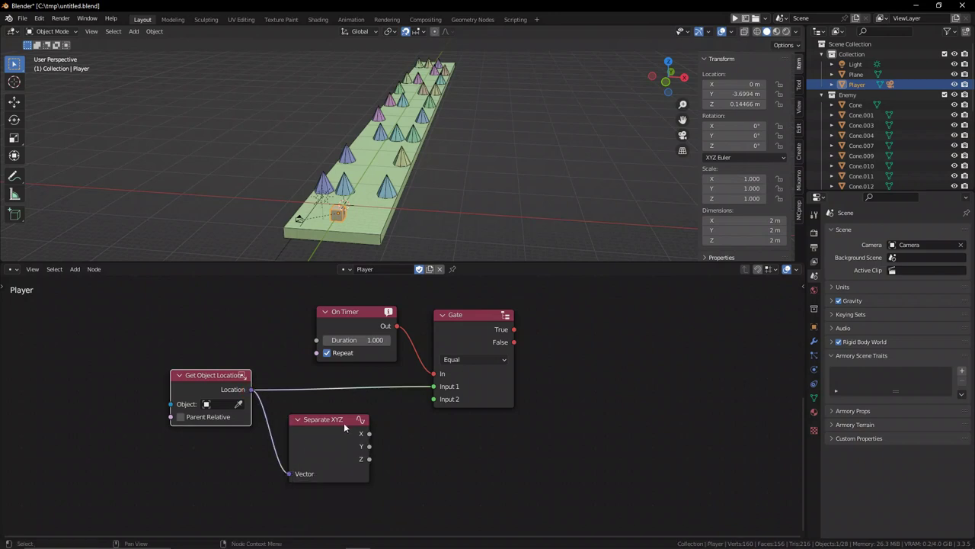
drag(343, 424, 324, 435)
Step: Add a Vector node fed by the separated X and Y, with Z set to -2, and connect it to the gate's Input 2
drag(501, 349, 573, 347)
key(shift+a)
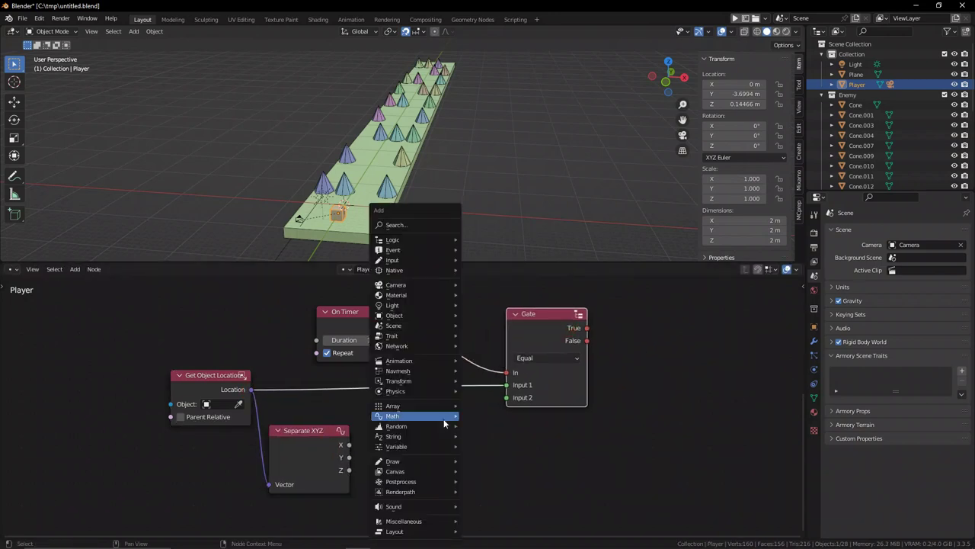
text(vect)
key(Return)
click(400, 423)
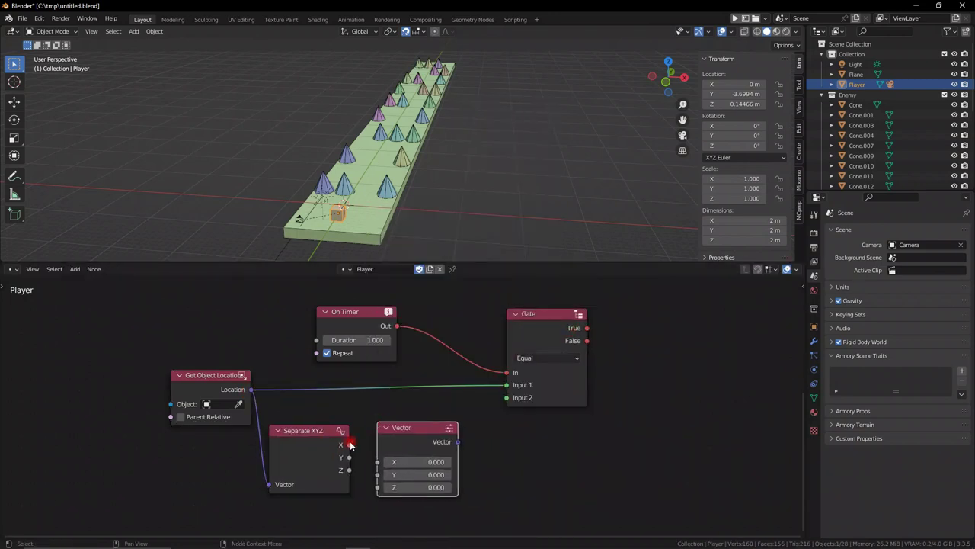
drag(349, 445, 378, 474)
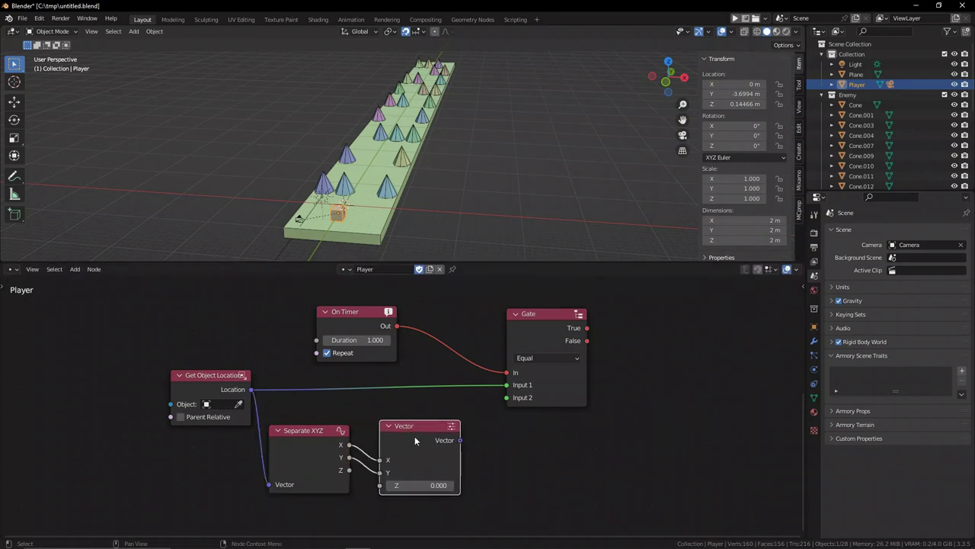
scroll(419, 218, up, 4)
middle_drag(419, 218, 404, 218)
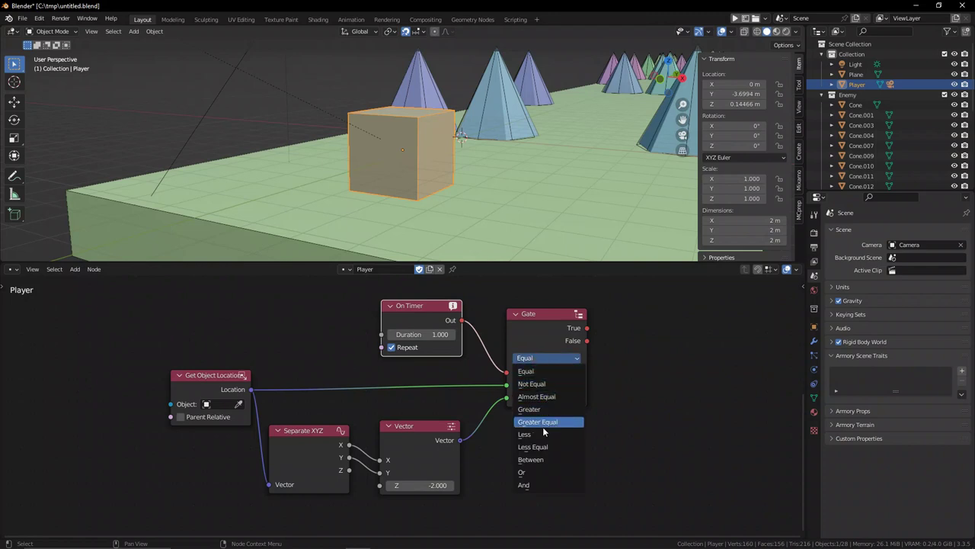
Step: Set the gate's comparison to Less Equal and connect its False output to a new Set Scene Active node
scroll(625, 362, down, 1)
middle_drag(686, 390, 566, 378)
key(shift+a)
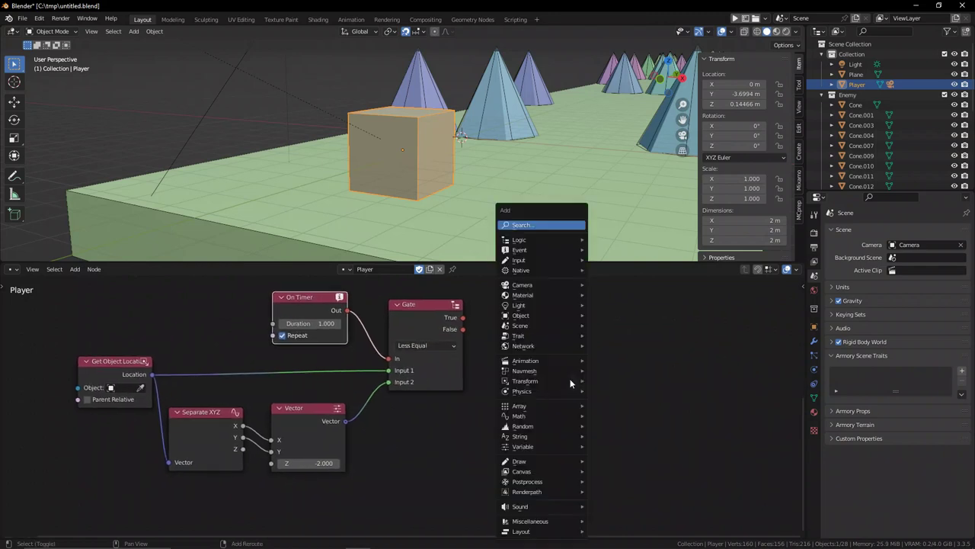
text(ss)
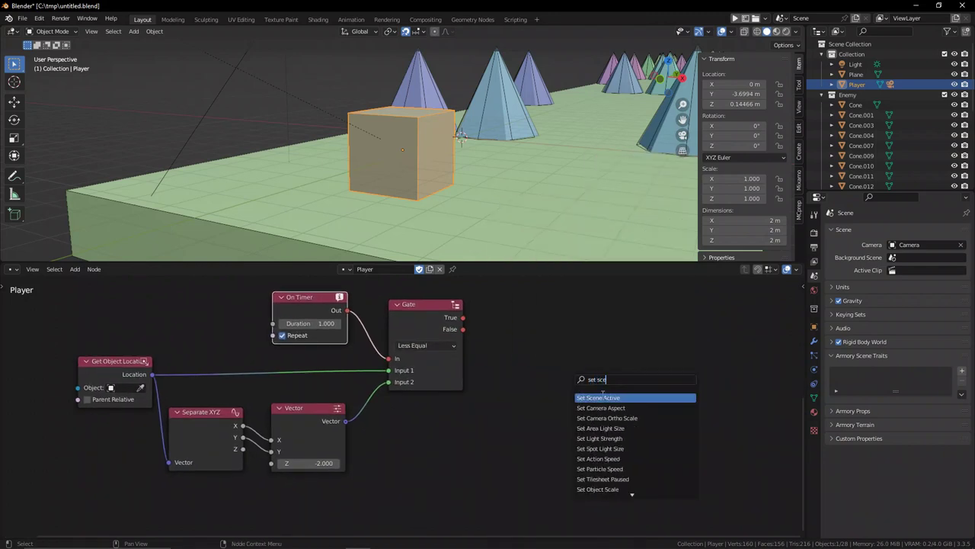
drag(513, 352, 585, 361)
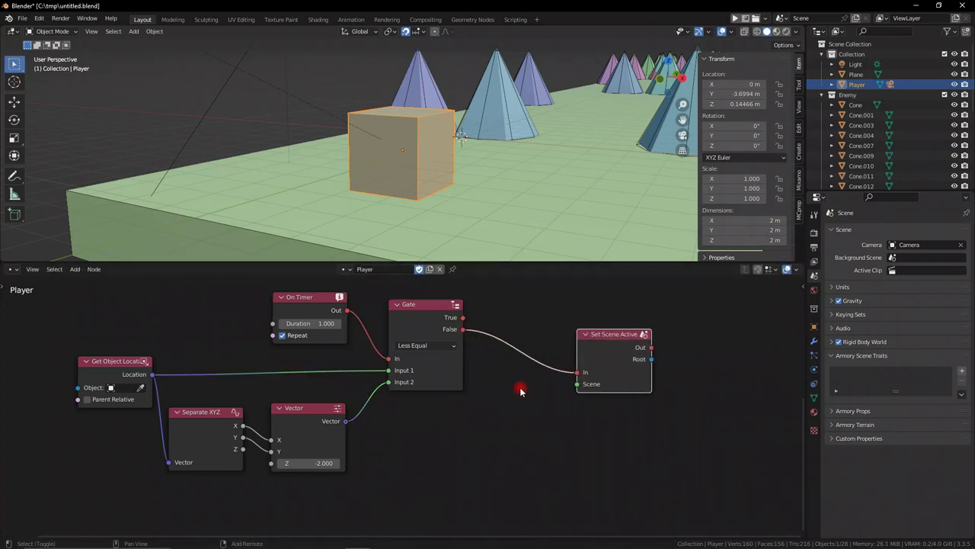
Step: Add a Get Scene Active node and connect its Scene output to the Scene input of Set Scene Active
key(shift+a)
key(s)
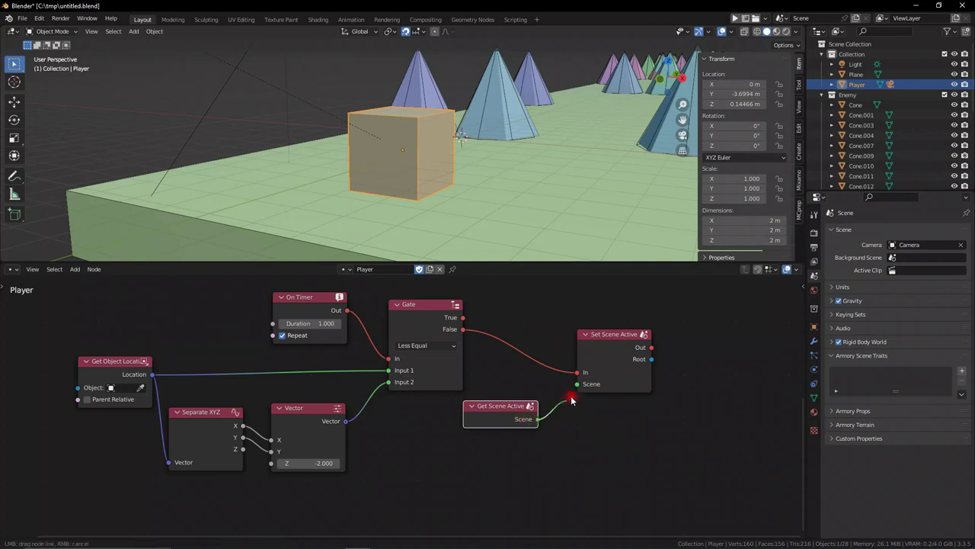
drag(534, 420, 118, 321)
Step: Group the timer, gate, location and scene nodes in a blue frame labelled "Falling restart"
key(ctrl+j)
scroll(456, 329, down, 1)
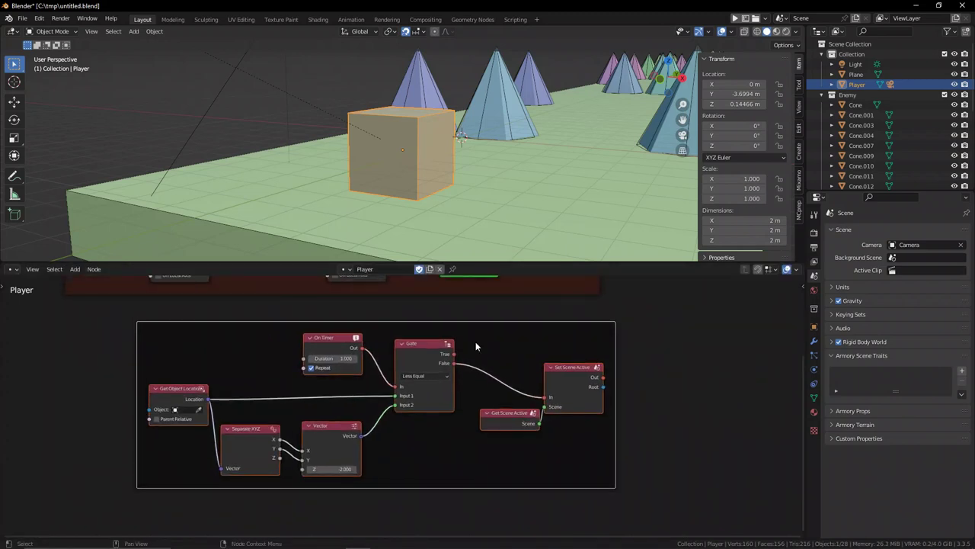
key(n)
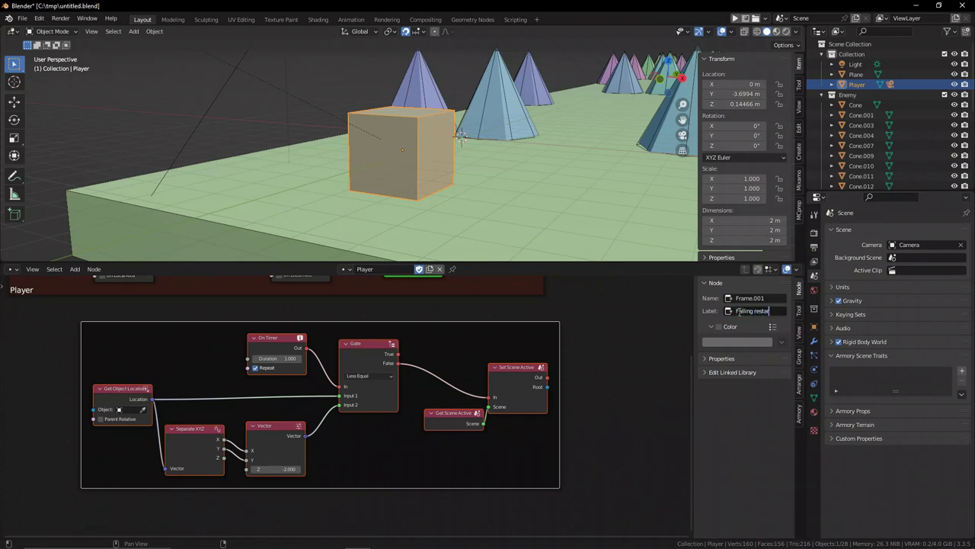
click(718, 327)
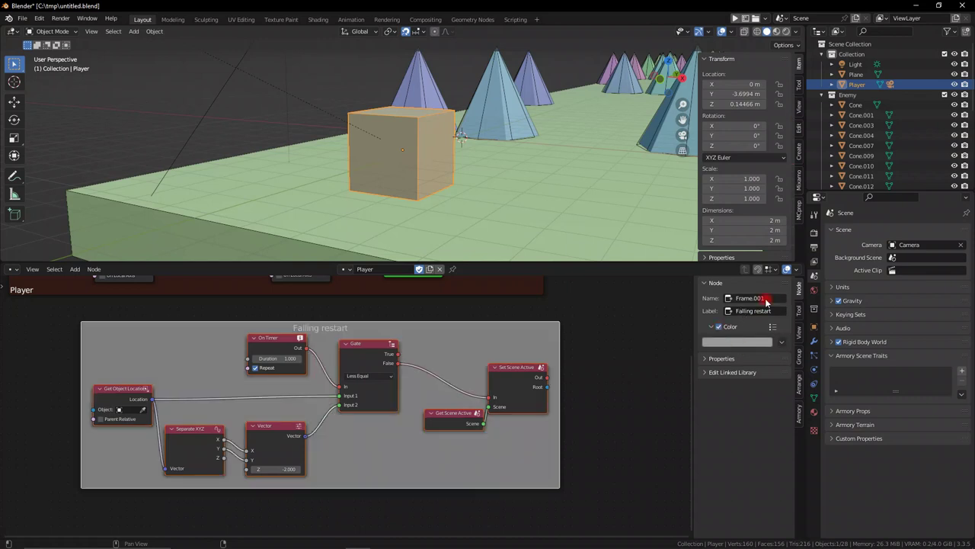
click(758, 341)
drag(789, 232, 790, 207)
click(774, 227)
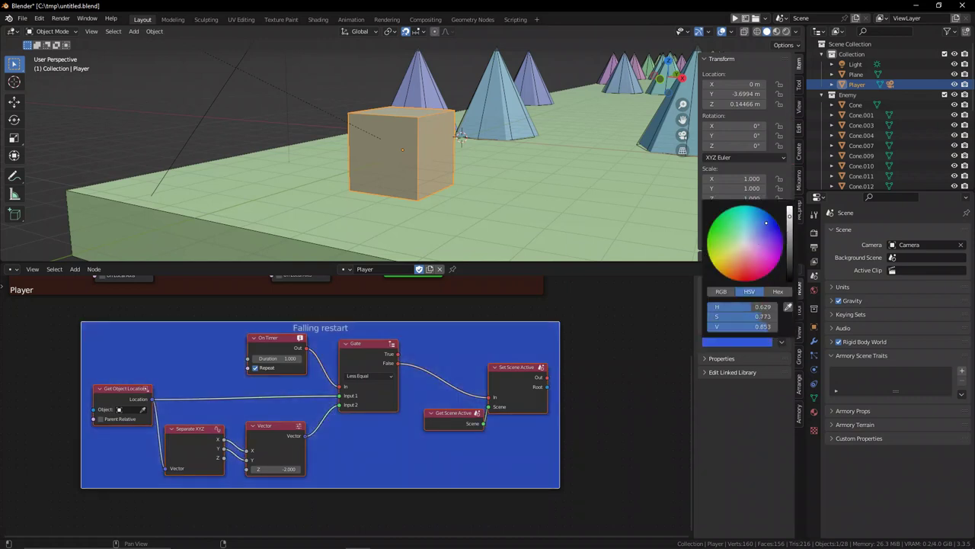
Step: Reposition the On Timer node within its frame and place the Falling restart frame directly beneath the Move player frame
click(296, 345)
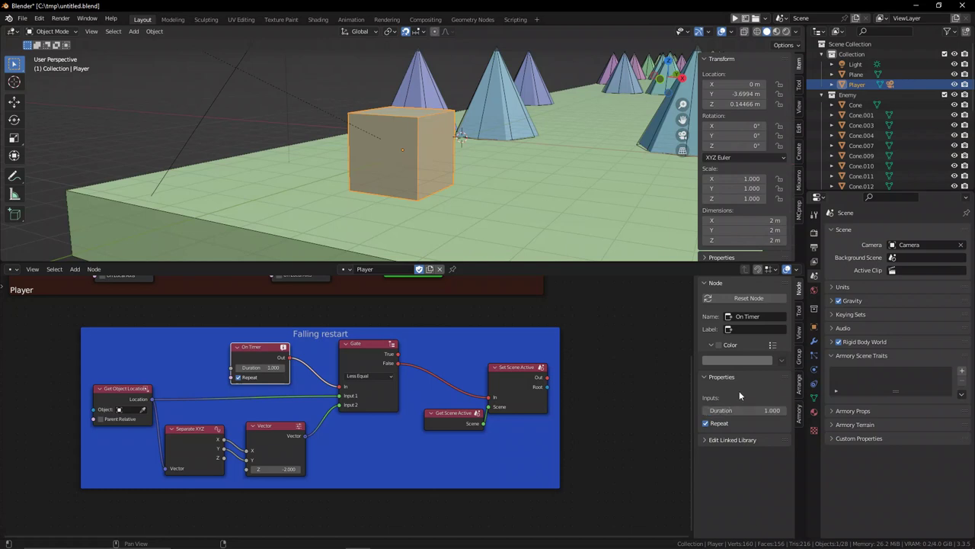
scroll(393, 412, down, 2)
drag(423, 359, 403, 340)
click(540, 359)
middle_drag(543, 361, 582, 415)
scroll(562, 414, up, 3)
scroll(563, 414, up, 1)
scroll(589, 413, down, 1)
Step: Run the game to test the scene restart when the cube falls off the platform
click(736, 22)
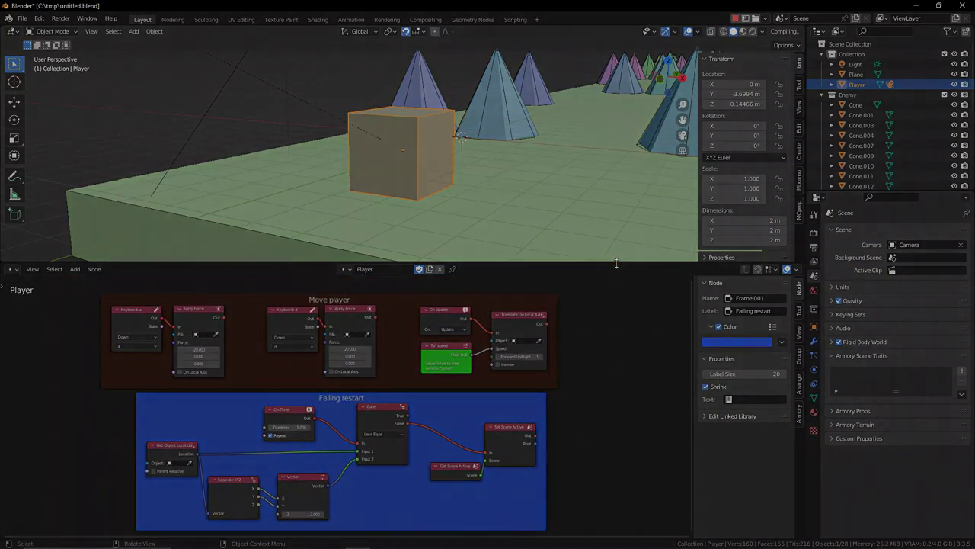